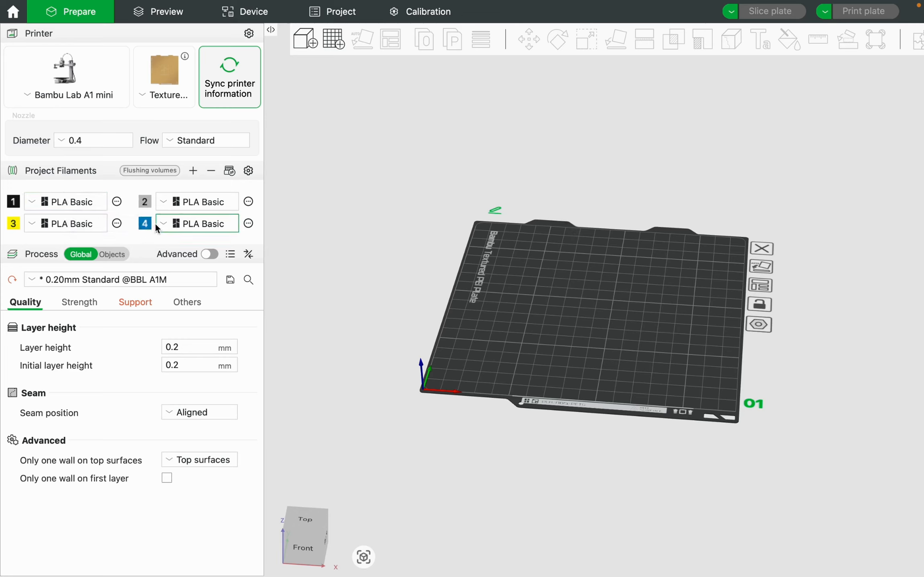
- Add four more filament slots to the project filaments
left_click(193, 173)
left_click(194, 174)
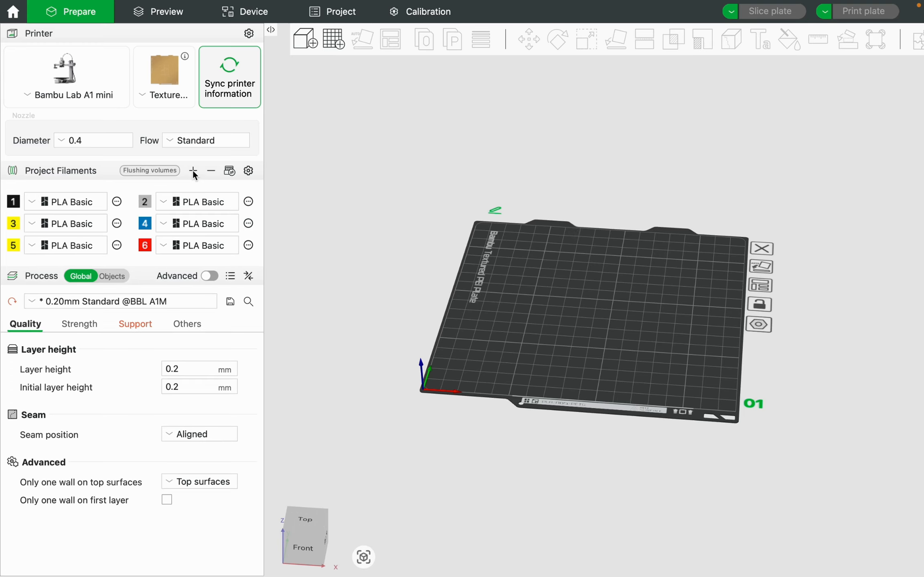
left_click(193, 172)
left_click(193, 172)
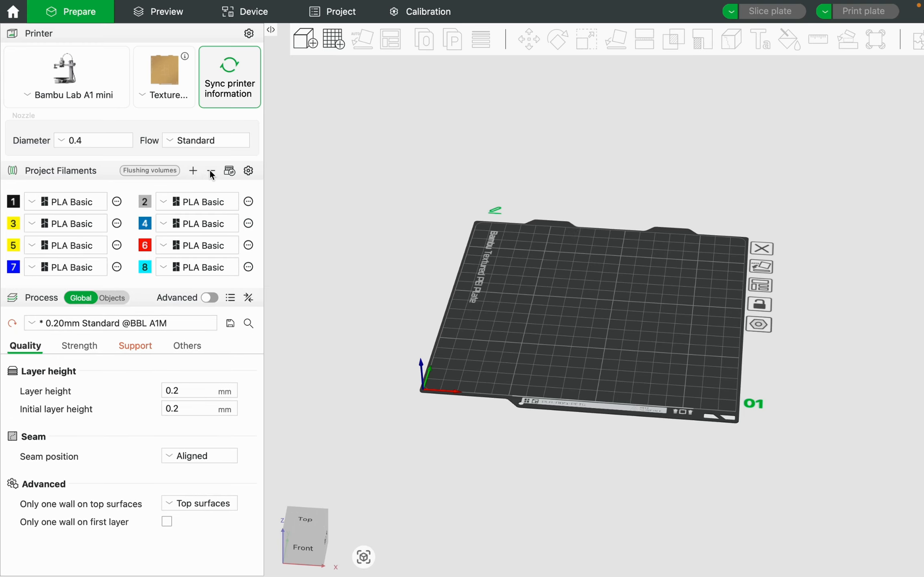
- Remove filament slots 5 through 8 so that only the first four remain
left_click(211, 173)
left_click(211, 172)
left_click(211, 173)
left_click(211, 173)
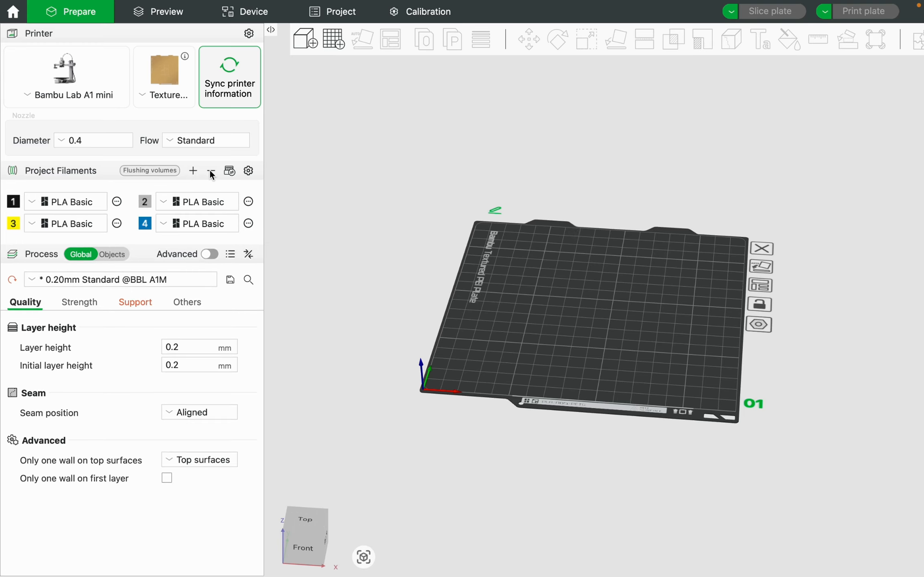
- Review filament 1's preset choices and its colour picker's wheel, slider, palette, spectrum and pencil modes
left_click(77, 201)
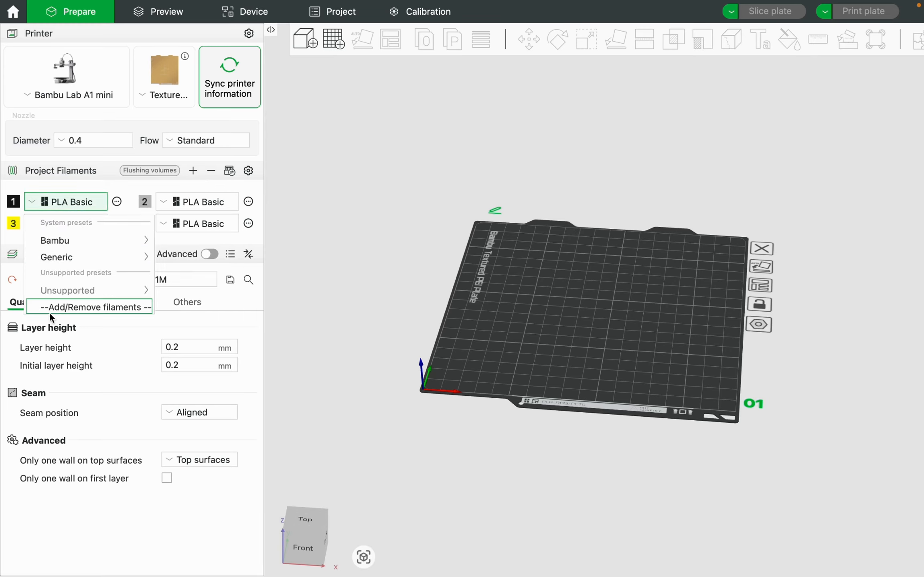
left_click(19, 266)
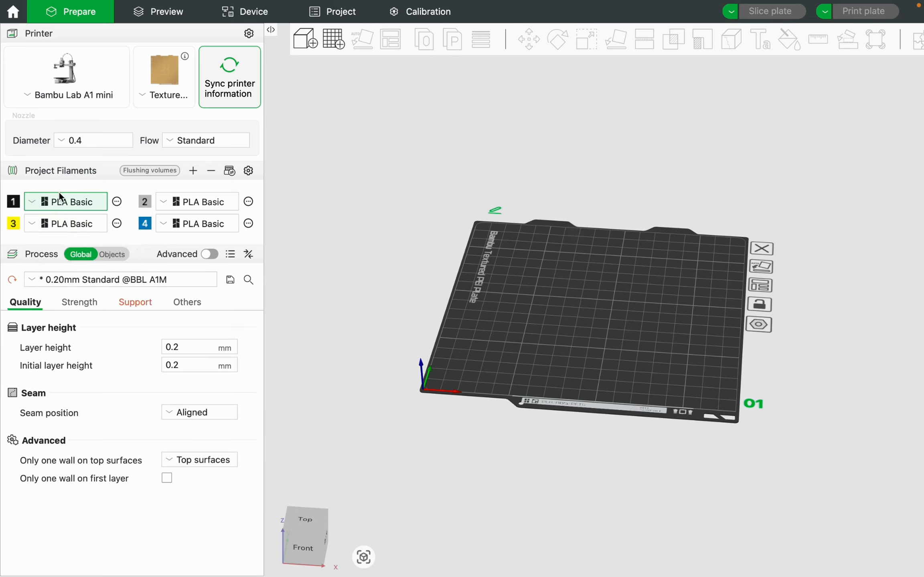
left_click(14, 204)
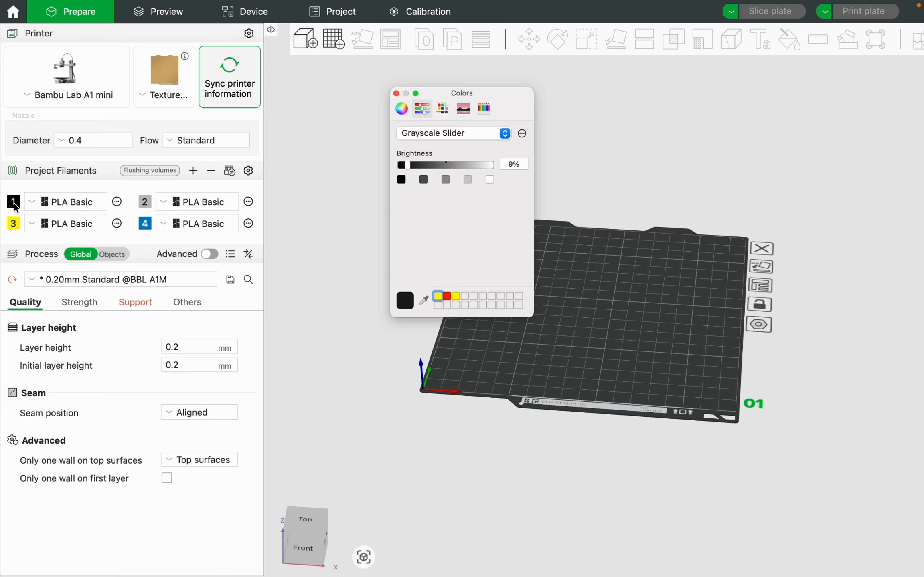
left_click(402, 108)
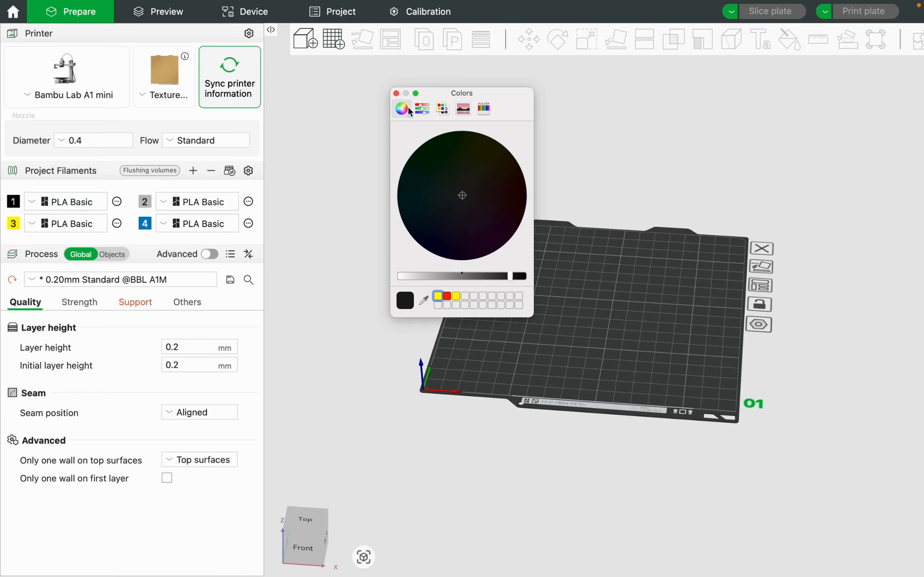
left_click(418, 112)
left_click(442, 108)
left_click(463, 109)
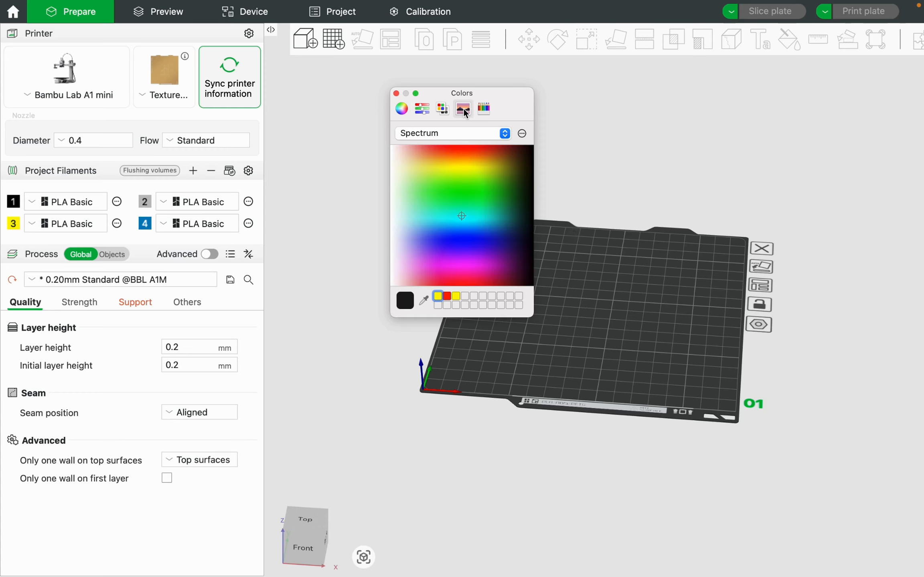
left_click(483, 112)
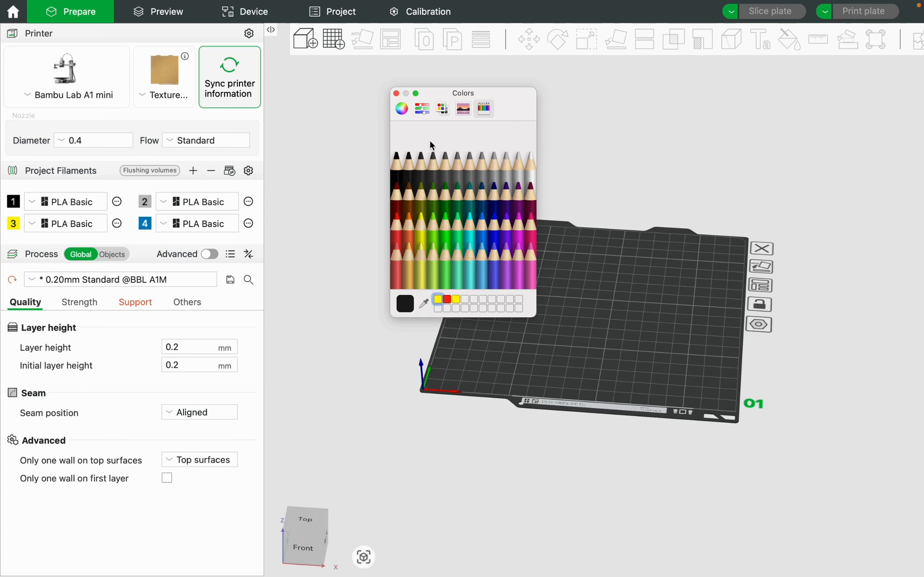
left_click(397, 93)
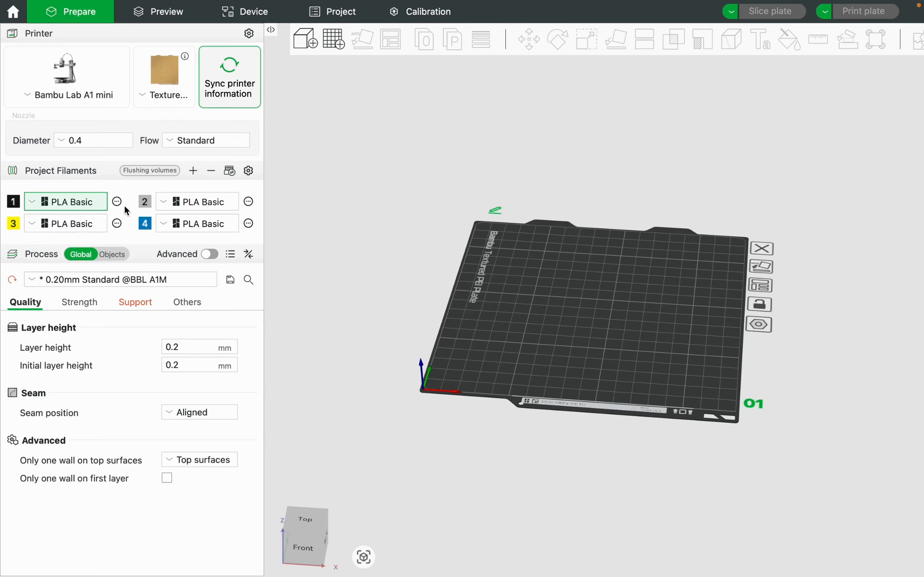
- Set filament 2's colour to the green Flora pencil and close the colour picker
left_click(145, 202)
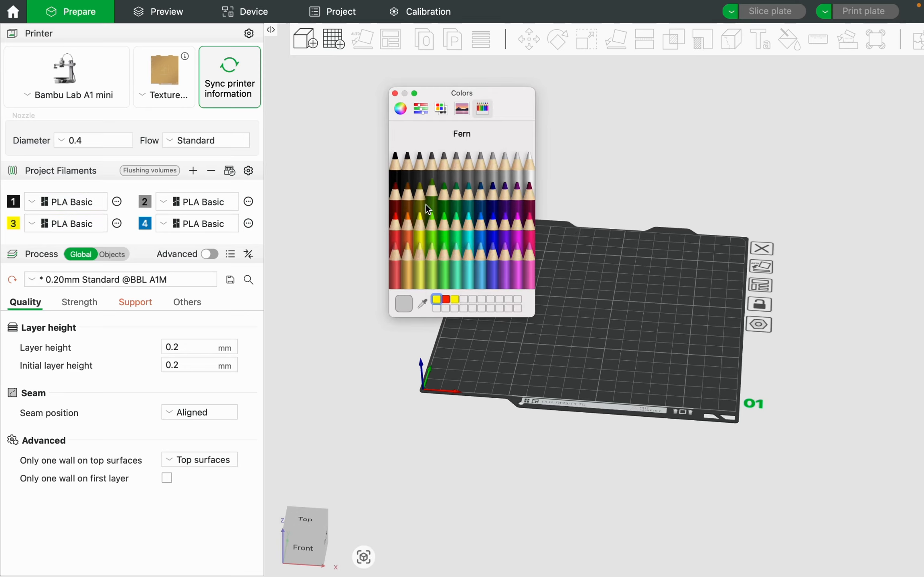
left_click(443, 258)
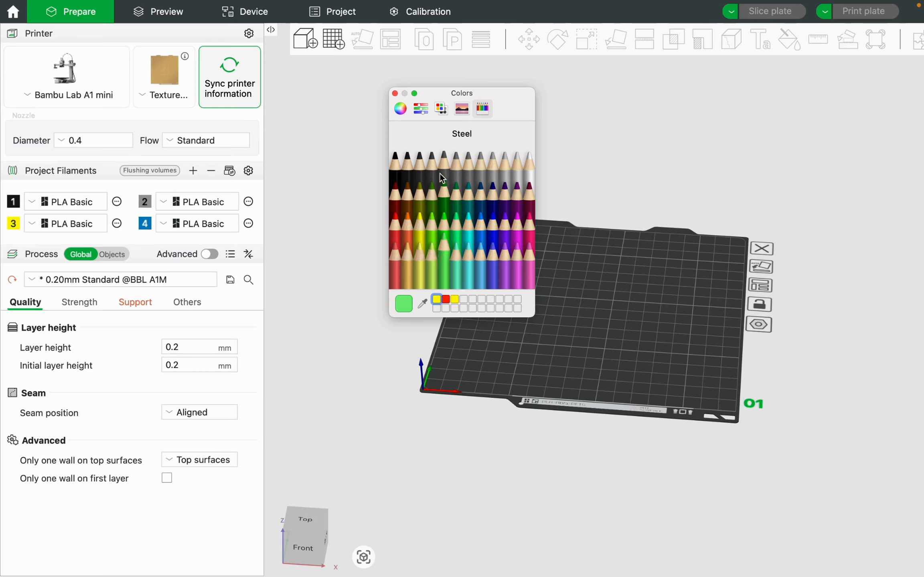
left_click(431, 261)
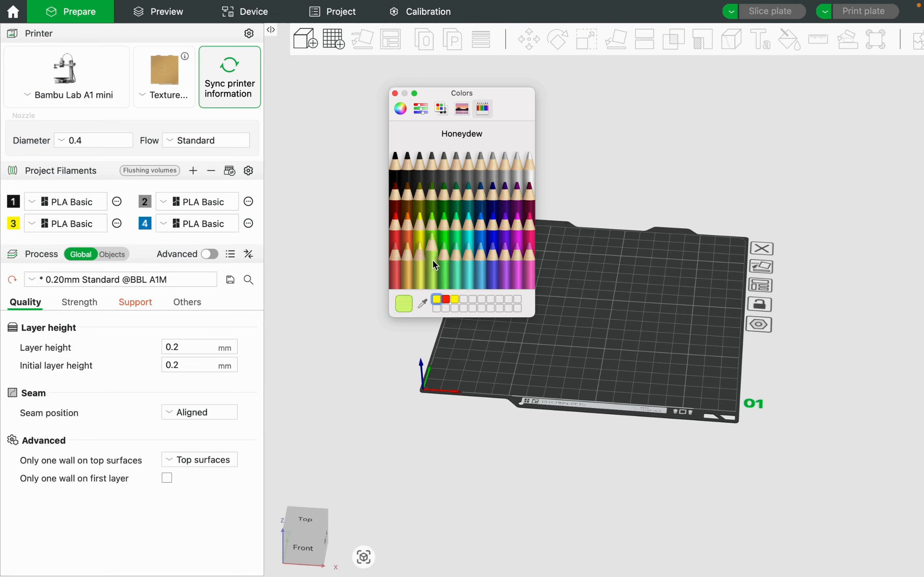
left_click(445, 263)
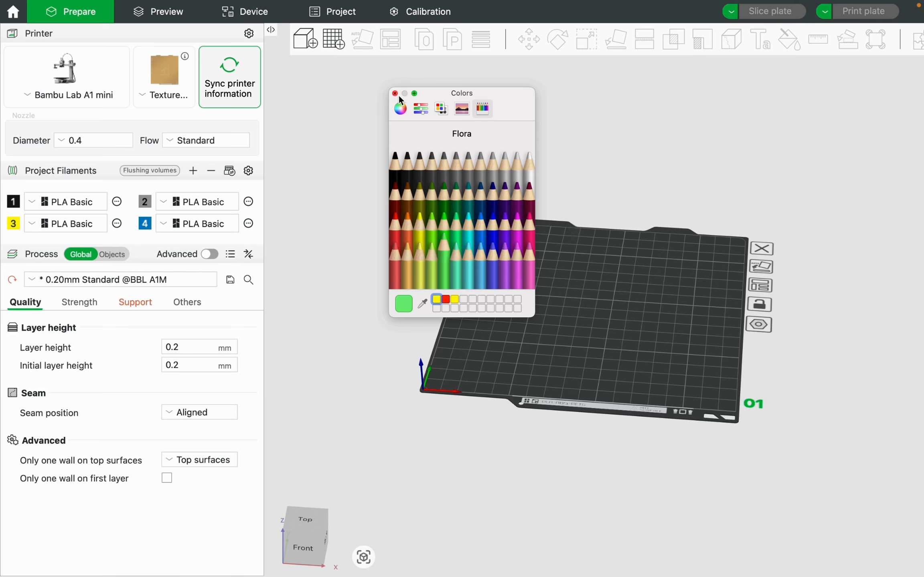
left_click(415, 93)
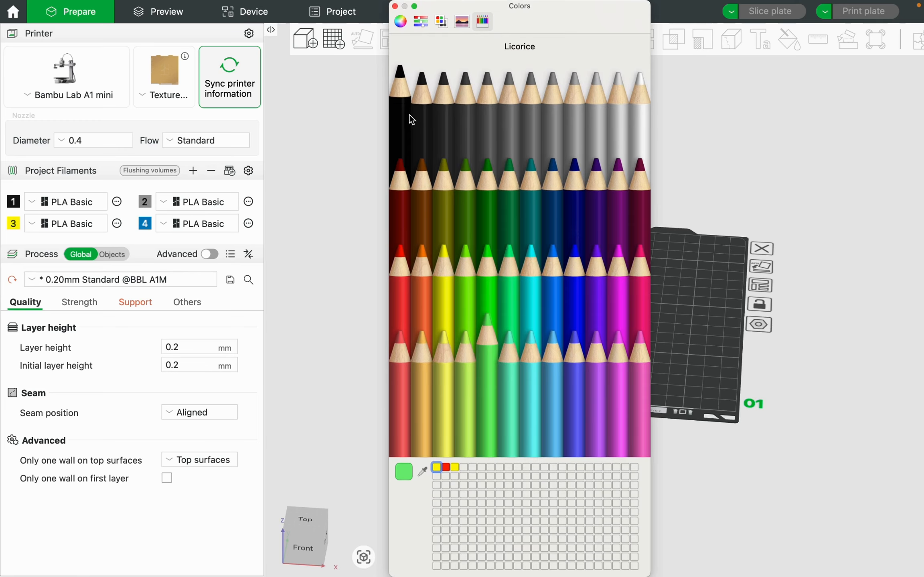
left_click(394, 6)
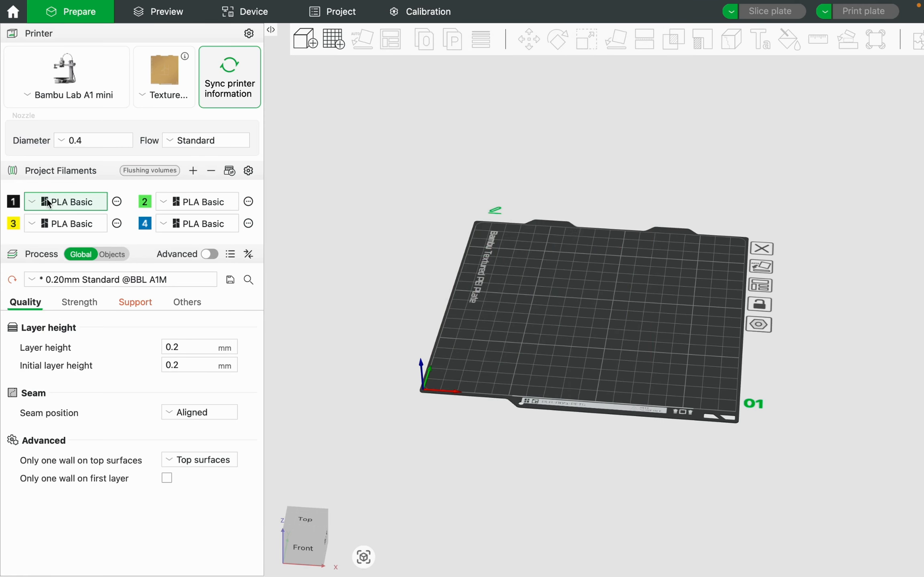
- Set filament 1's colour to the dark red pencil and close the colour picker
left_click(13, 201)
left_click(342, 192)
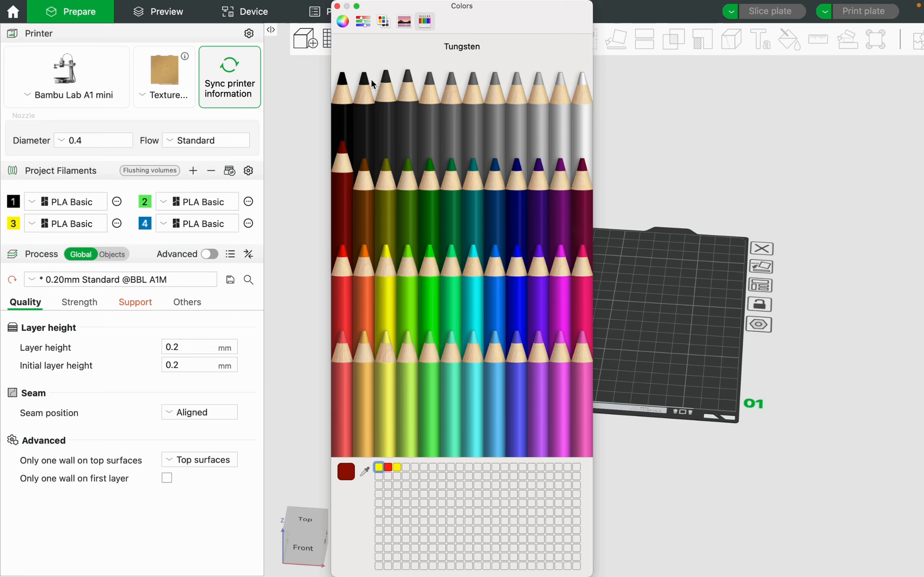
left_click(336, 6)
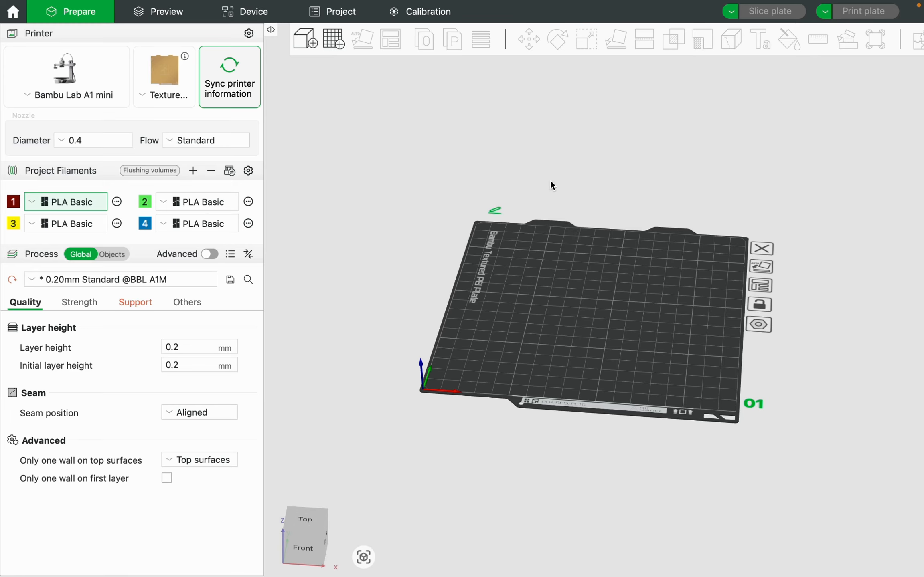
- Browse the Shared and Desktop folders for a model file to import
left_click(313, 43)
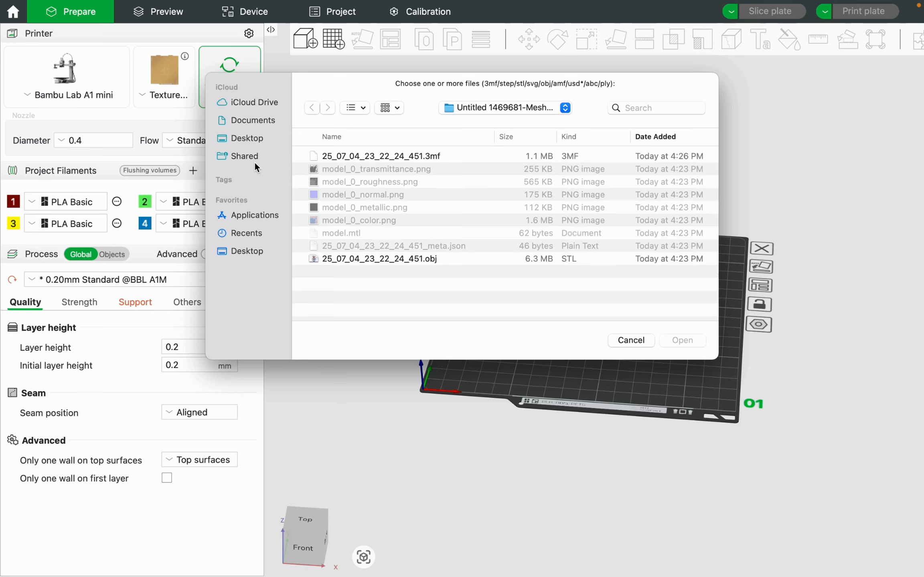
left_click(248, 156)
left_click(247, 138)
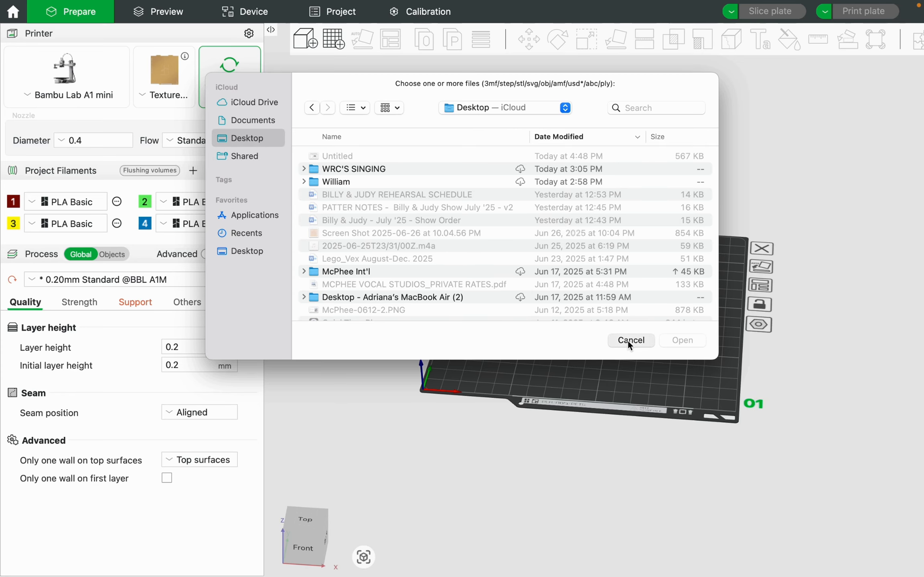
left_click(629, 341)
- Switch to Finder to view the recent files, and return to Bambu Studio
mouse_move(461, 554)
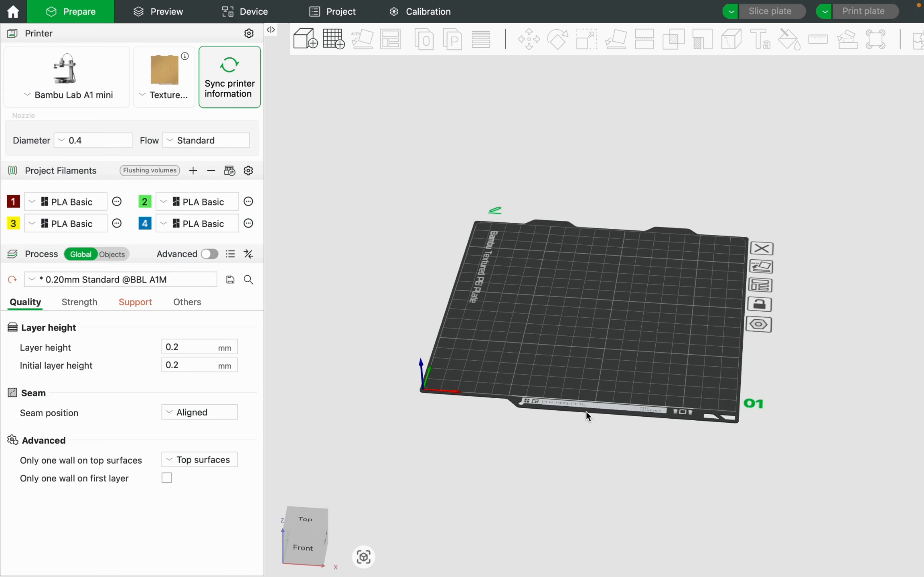
key("super+space")
type("q")
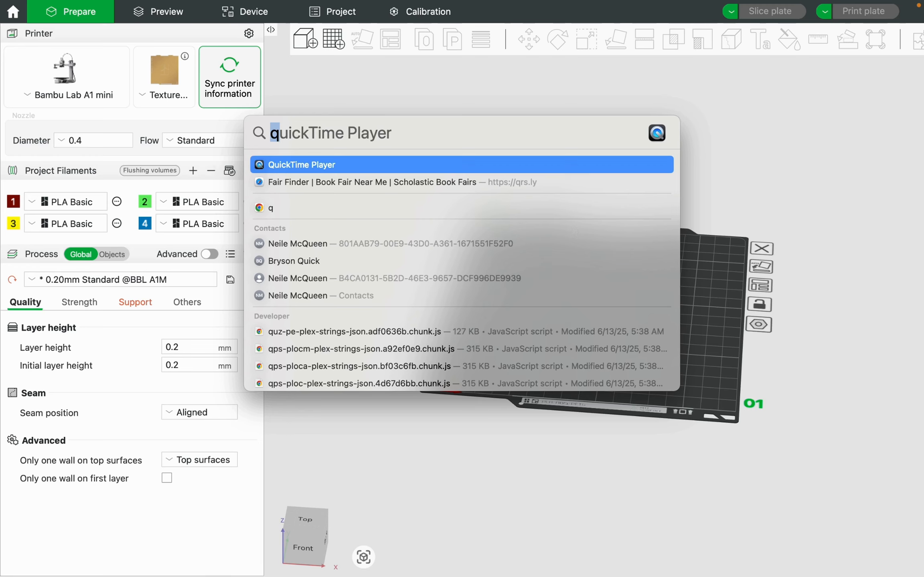
key("BackSpace")
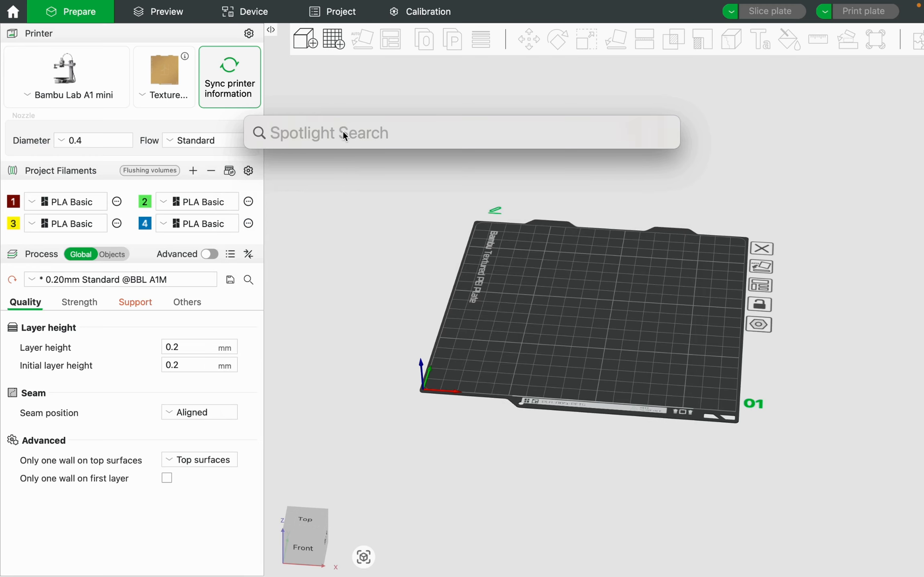
type("find")
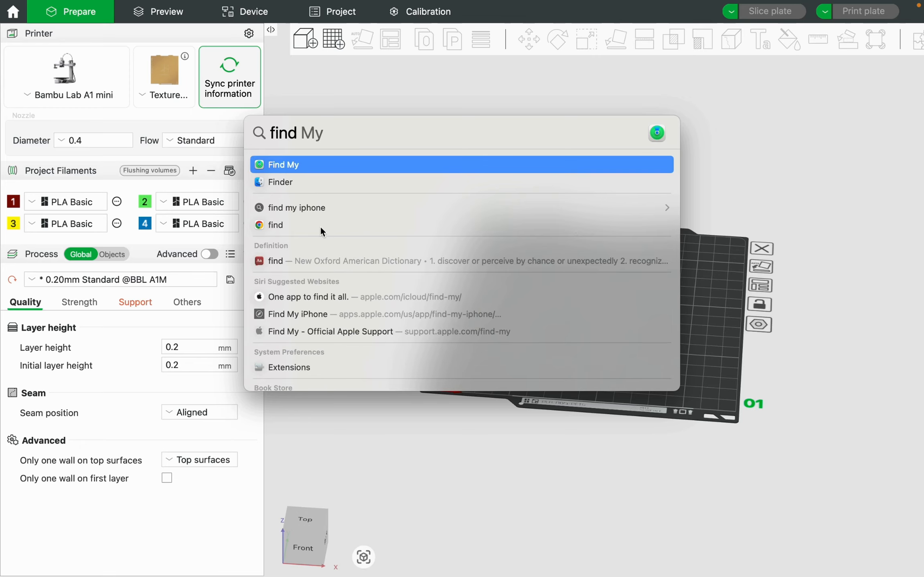
left_click(288, 183)
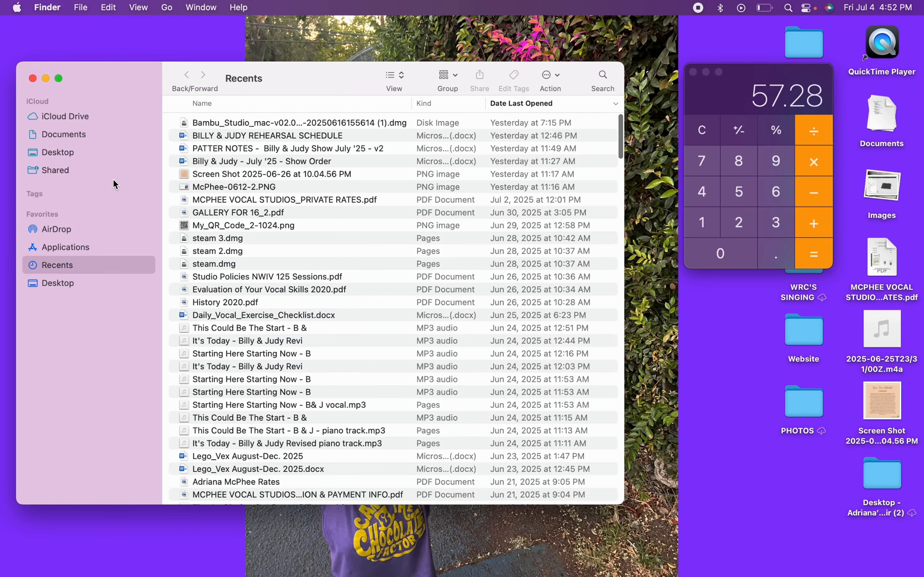
mouse_move(292, 573)
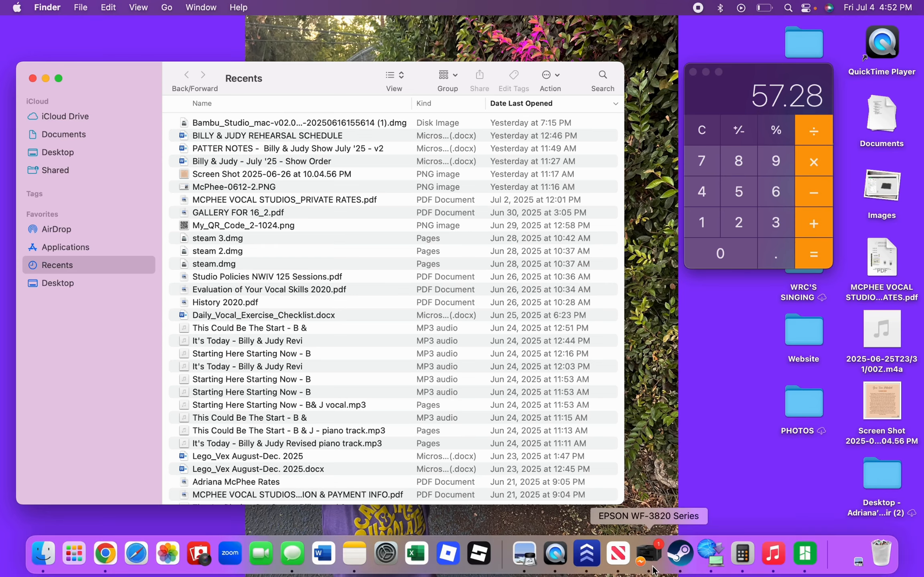
left_click(808, 555)
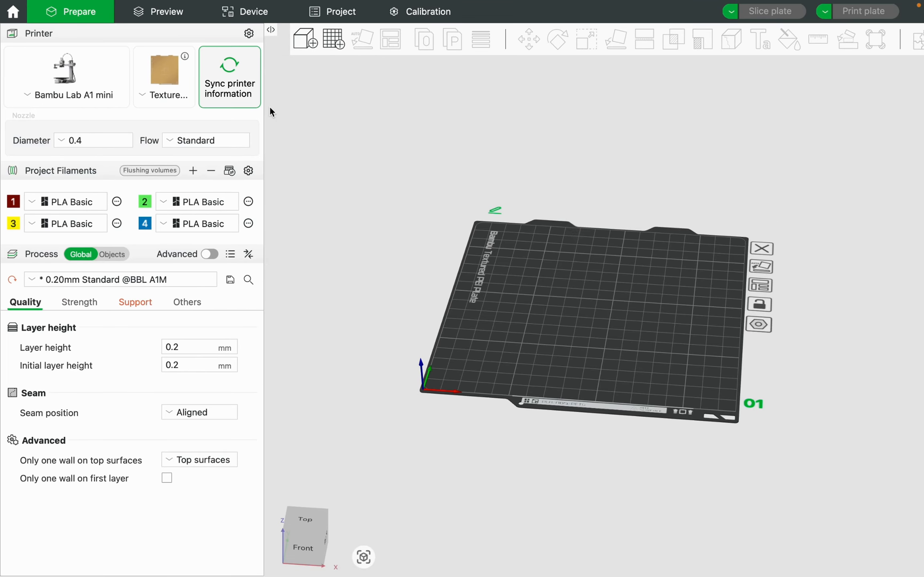
- Check the Shared and Desktop folders again for an importable model, and leave without importing
left_click(309, 43)
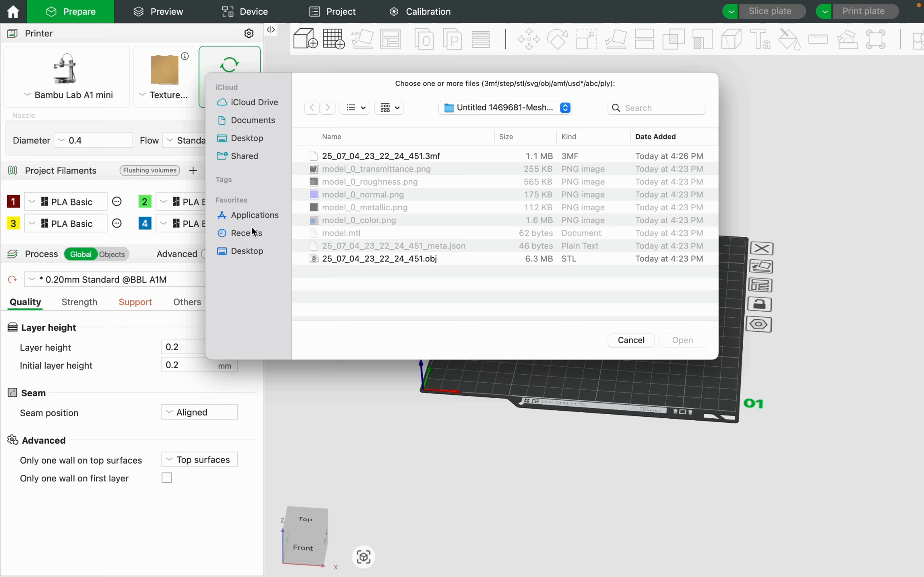
left_click(257, 156)
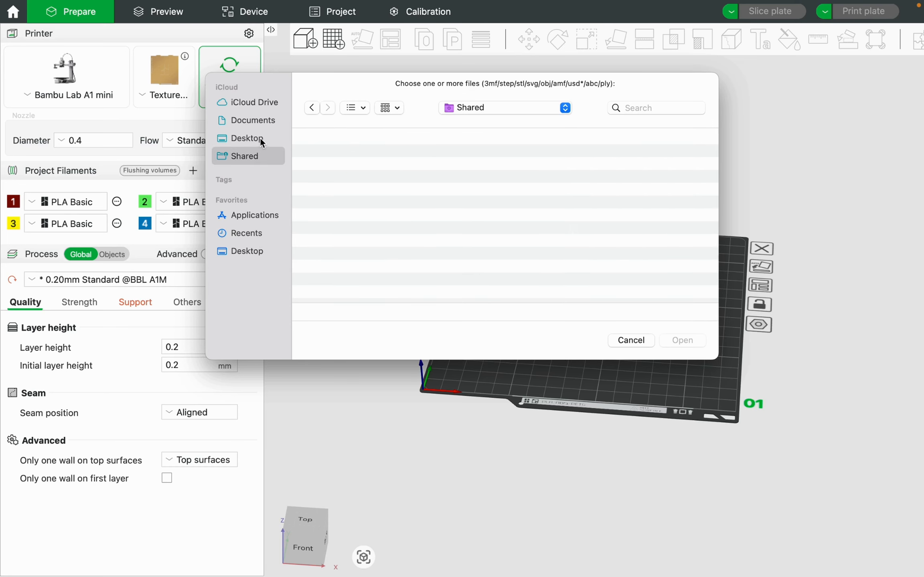
left_click(260, 138)
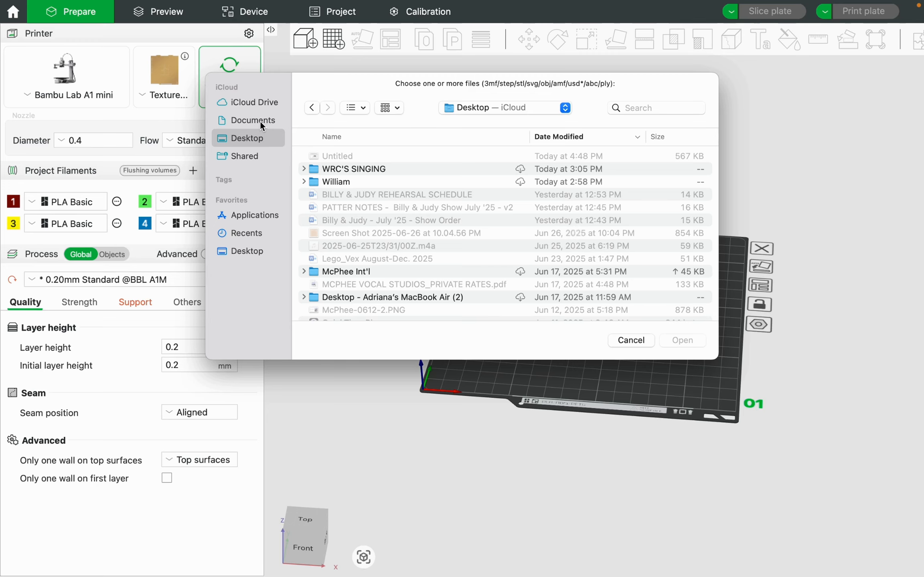
left_click(631, 341)
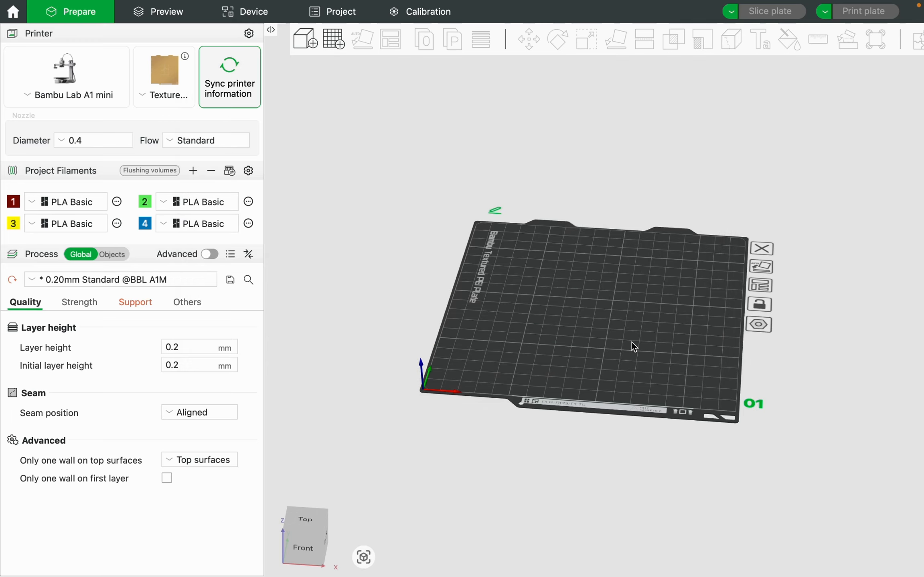
mouse_move(253, 4)
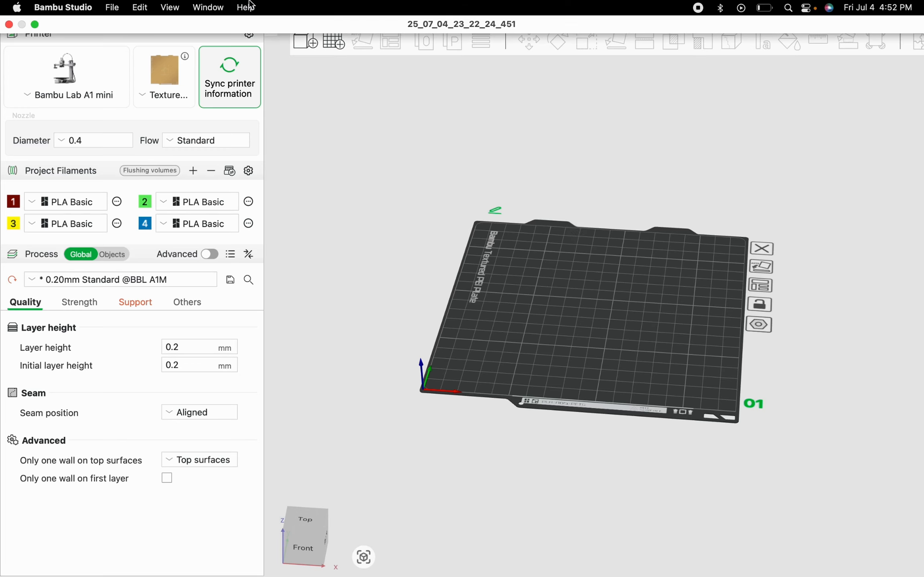
left_click(116, 7)
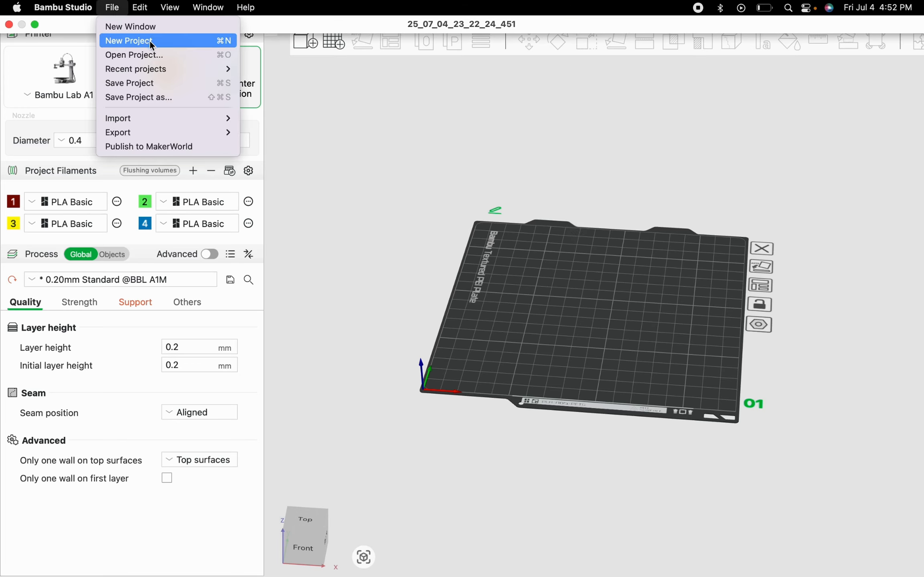
mouse_move(175, 78)
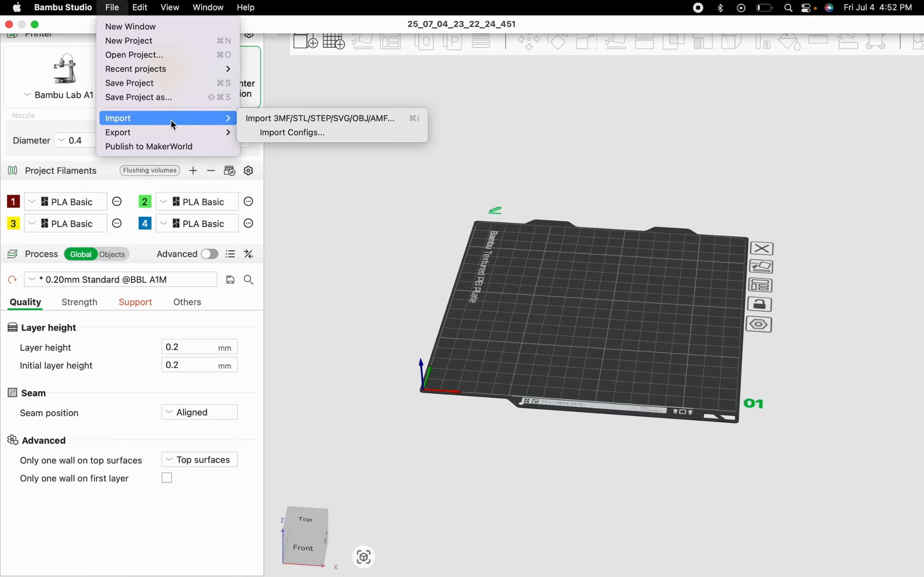
mouse_move(167, 133)
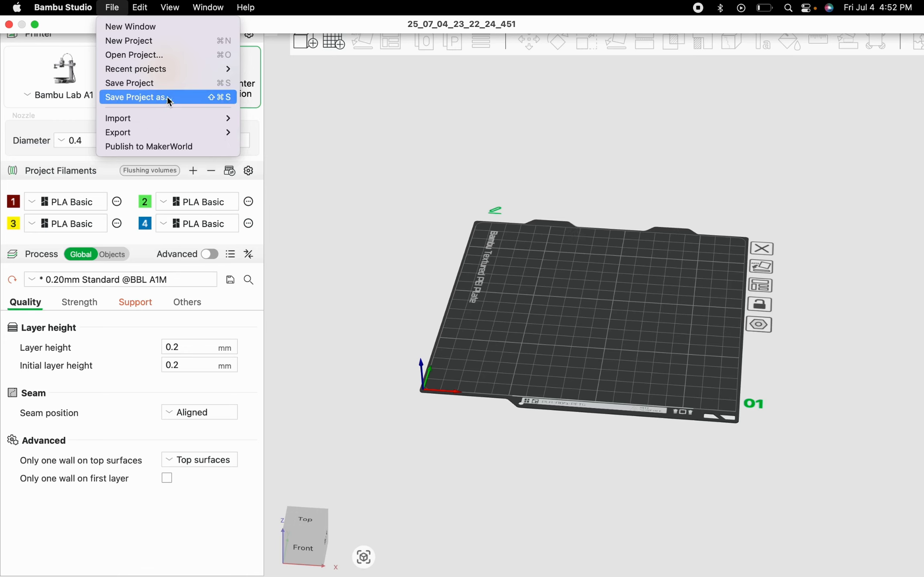
left_click(367, 117)
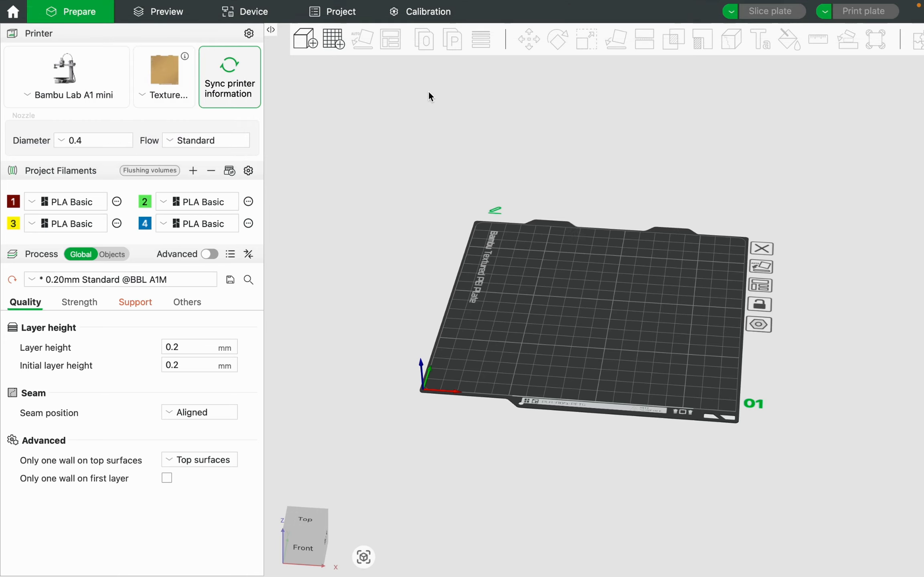
mouse_move(699, 11)
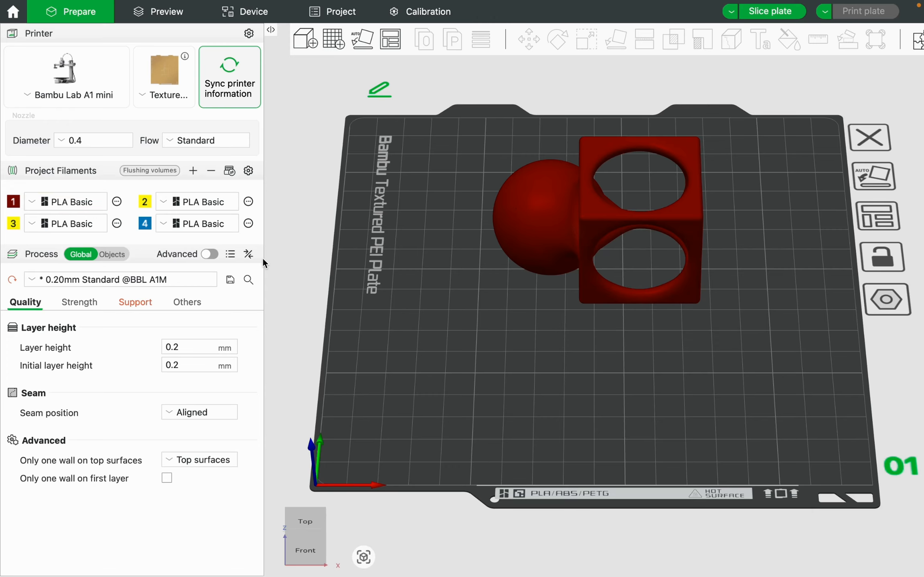
- Set filament 2's colour to the green Spring pencil and close the colour picker
left_click(146, 204)
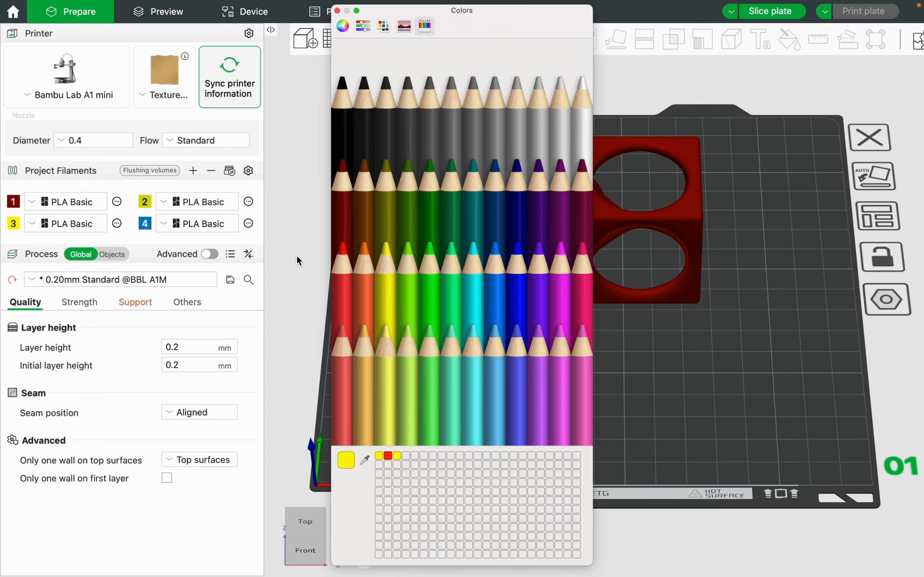
left_click(433, 272)
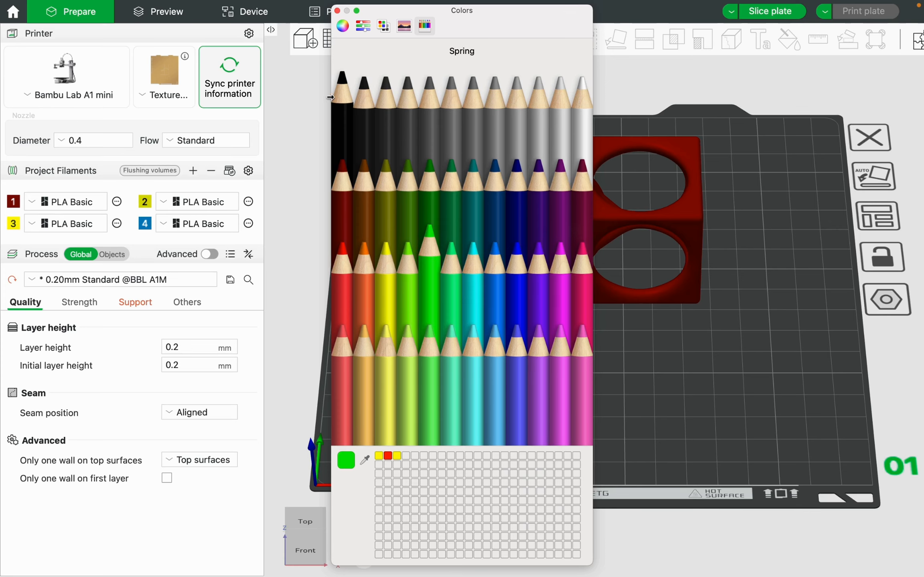
left_click(338, 11)
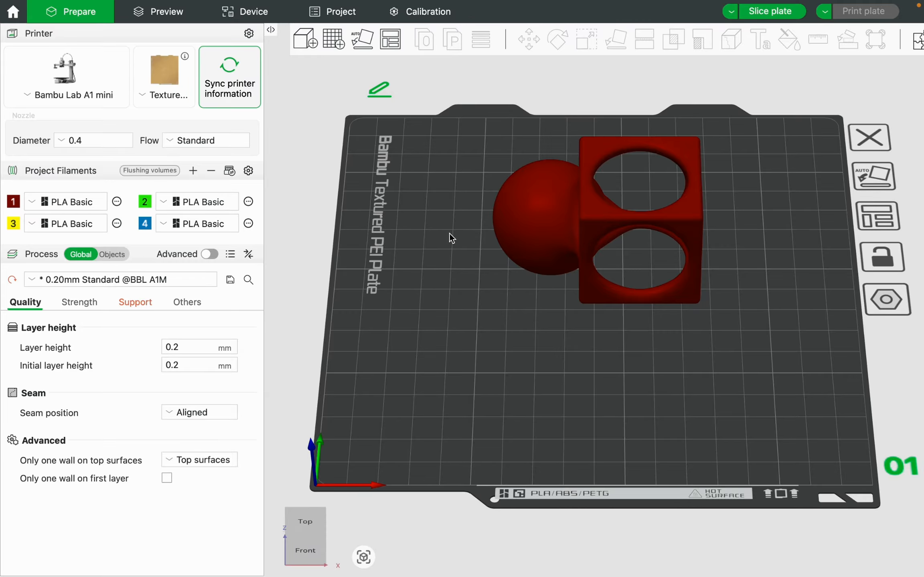
- Set the support type to tree(manual) and slice the plate
mouse_move(449, 232)
left_mouse_down()
mouse_move(438, 192)
mouse_move(447, 226)
mouse_move(454, 218)
mouse_move(466, 229)
mouse_move(449, 230)
left_mouse_up()
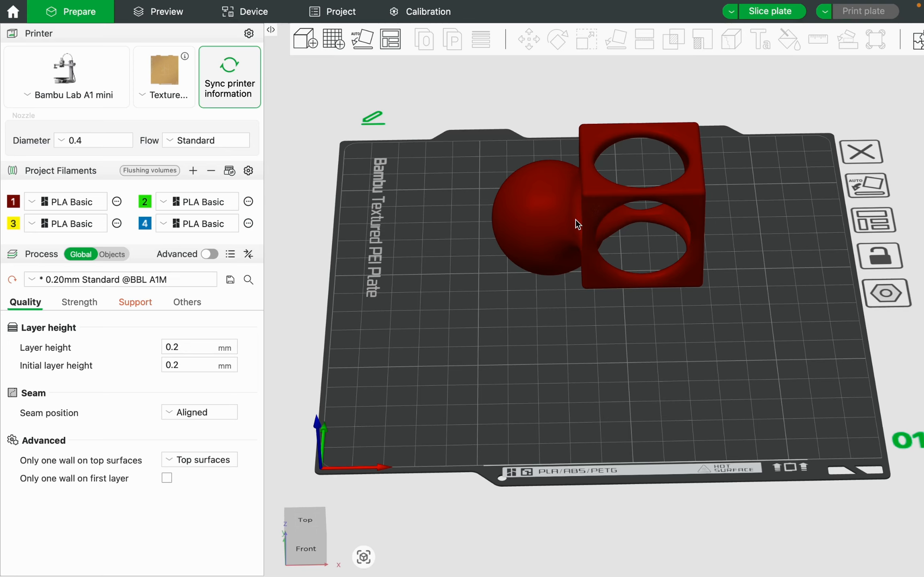
left_click(146, 302)
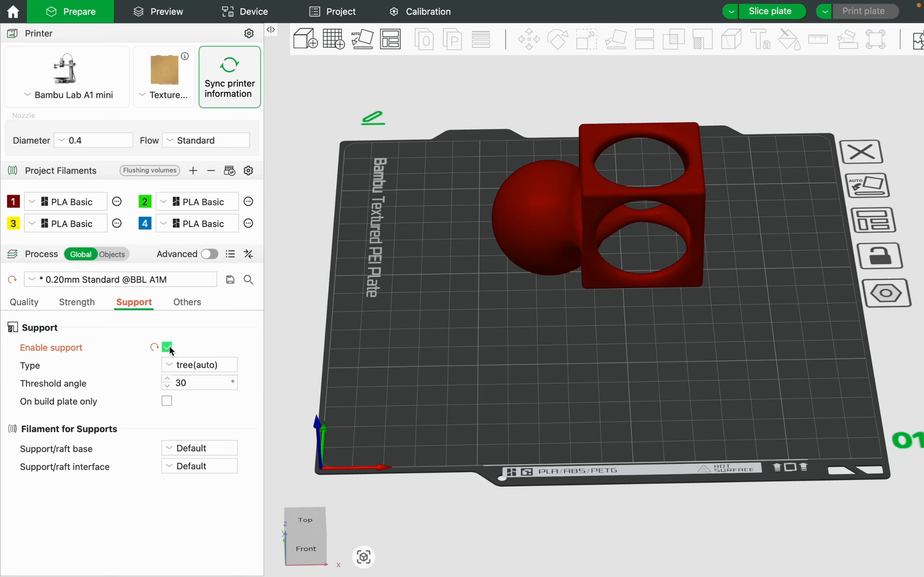
left_click(182, 365)
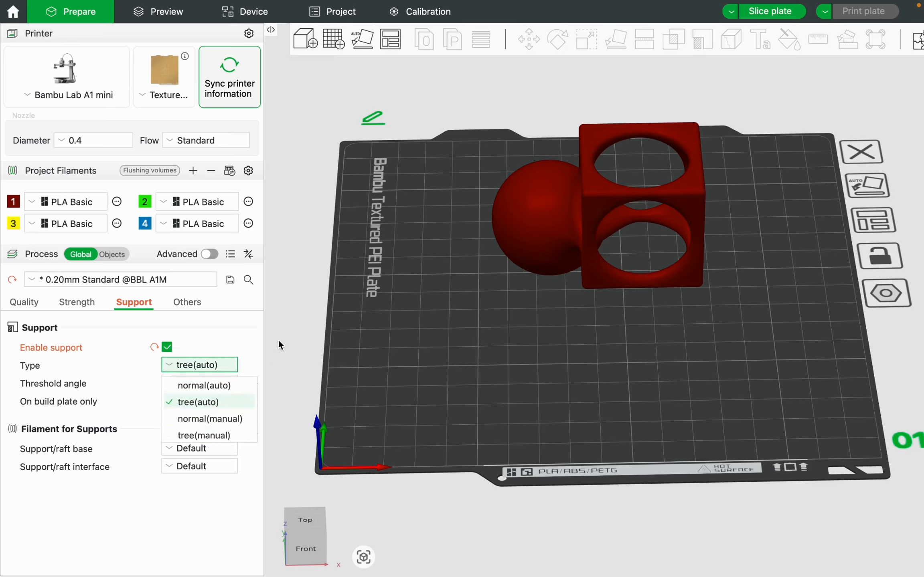
left_click(216, 400)
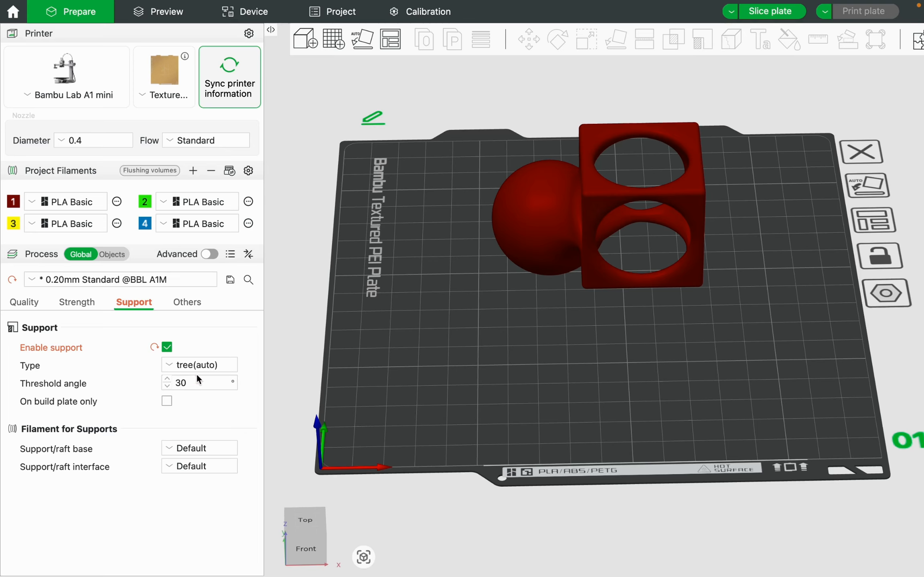
left_click(211, 366)
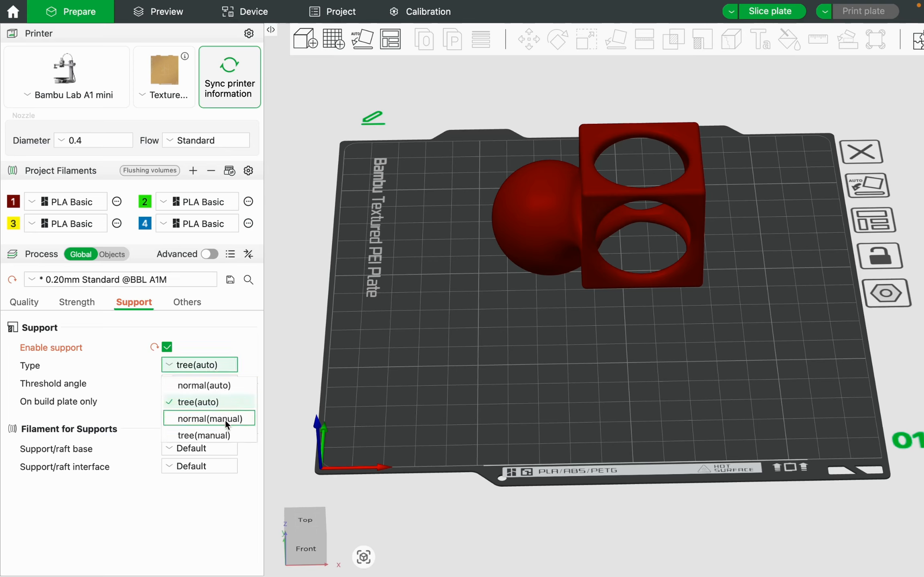
left_click(227, 435)
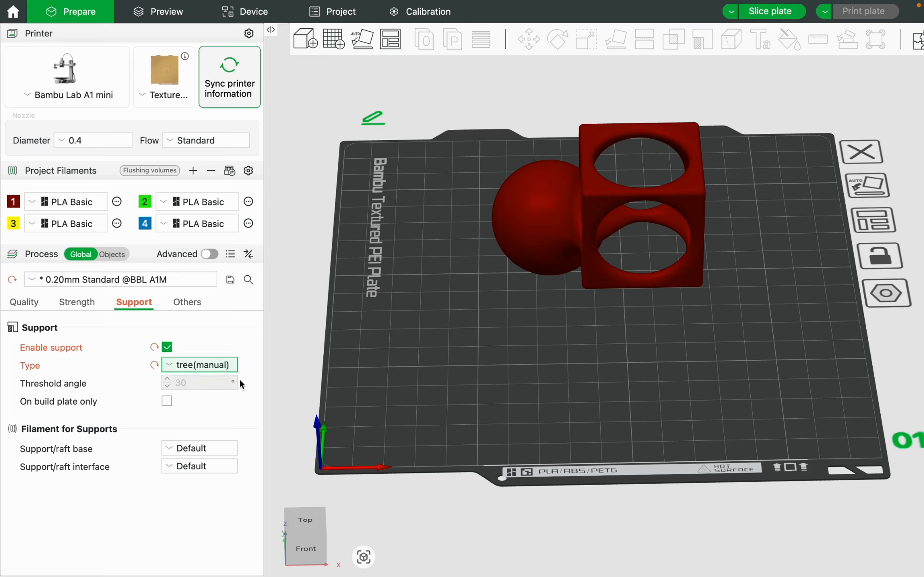
left_click(220, 364)
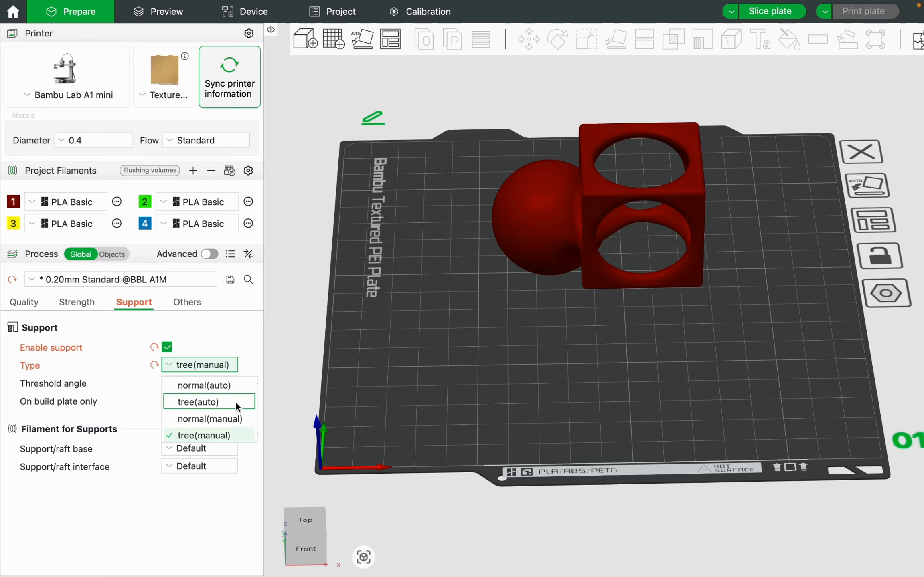
left_click(324, 266)
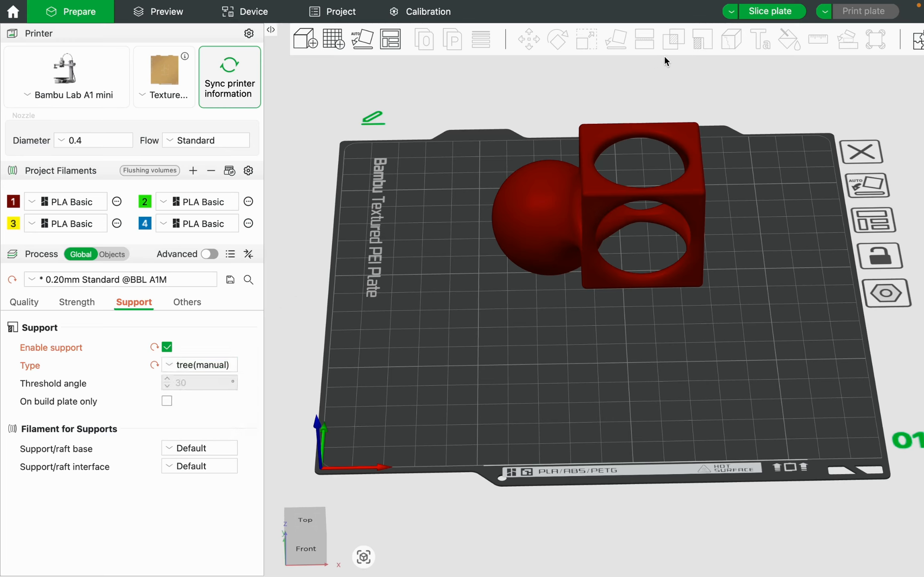
left_click(770, 14)
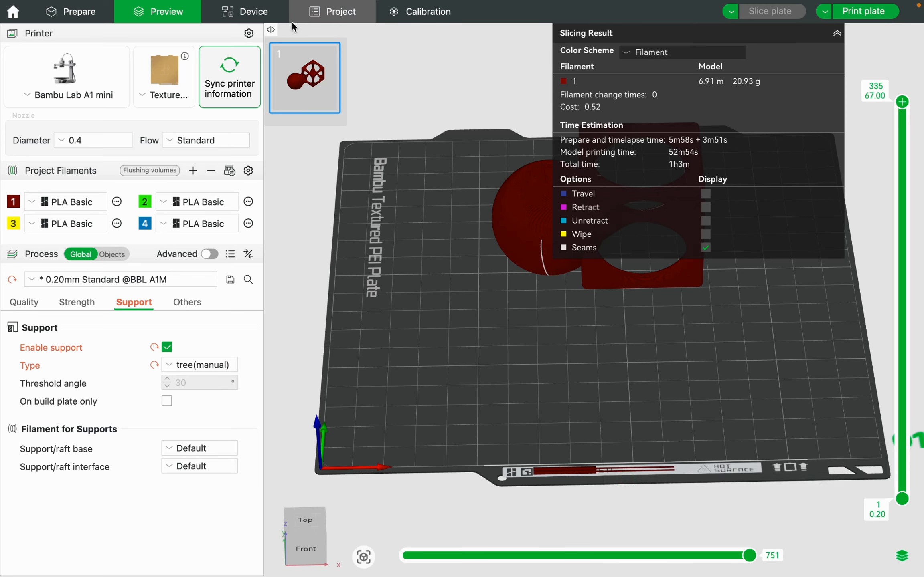
- Return to model preparation and paint supports on two inner edges of the hollow cube with the circle brush at pen size 1.00
left_click(89, 15)
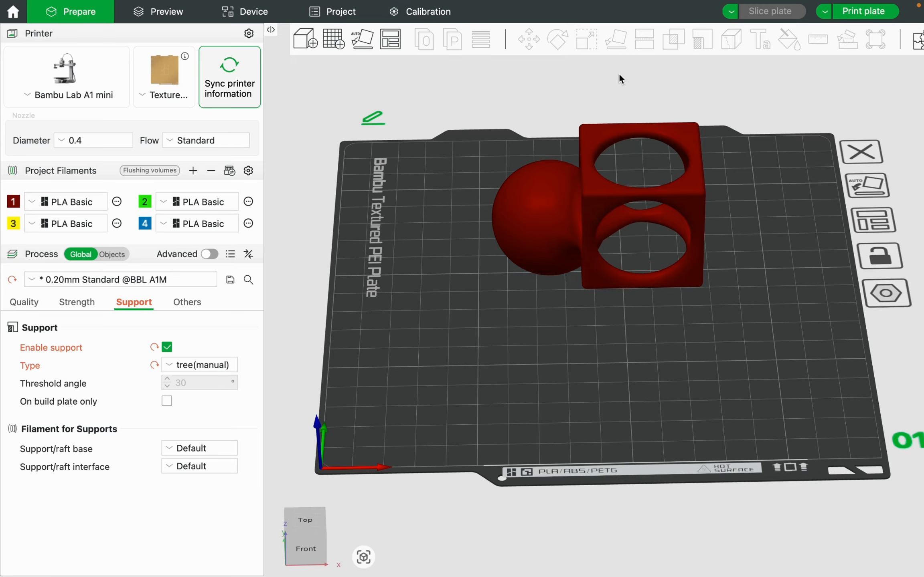
left_click(555, 203)
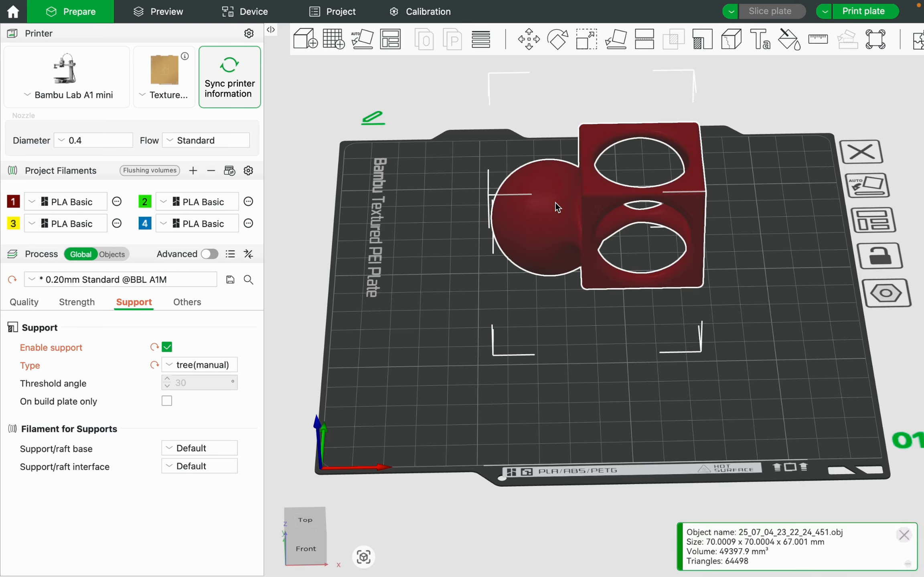
left_click(701, 38)
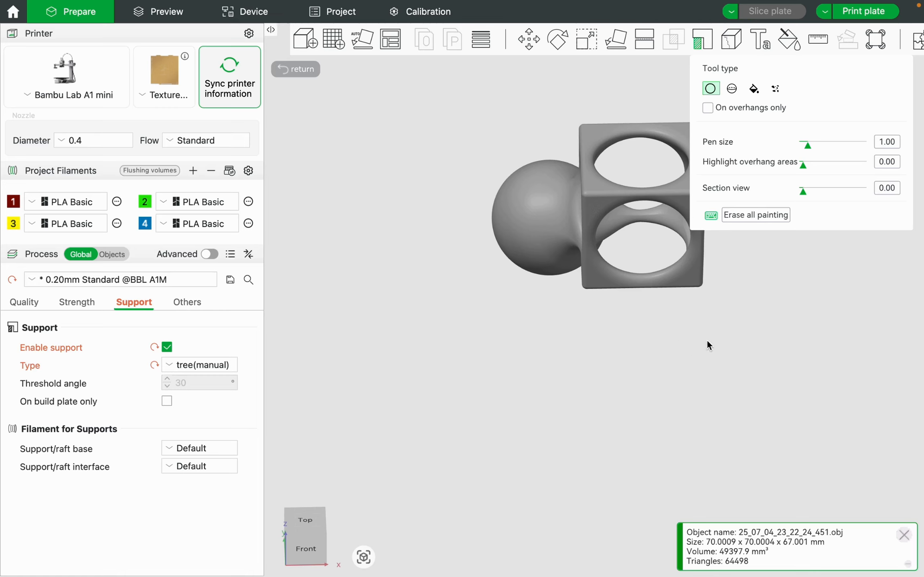
left_click_drag(574, 397, 548, 371)
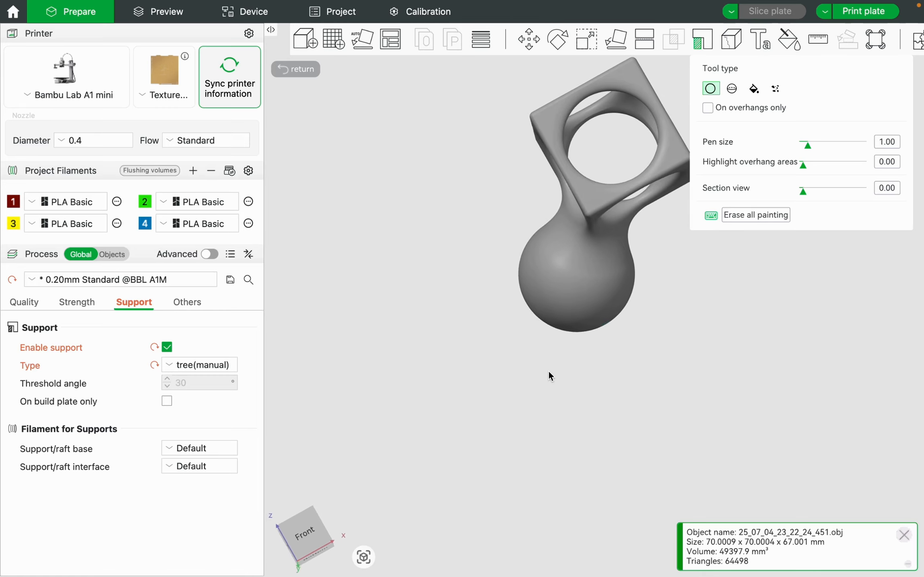
left_click_drag(490, 378, 460, 366)
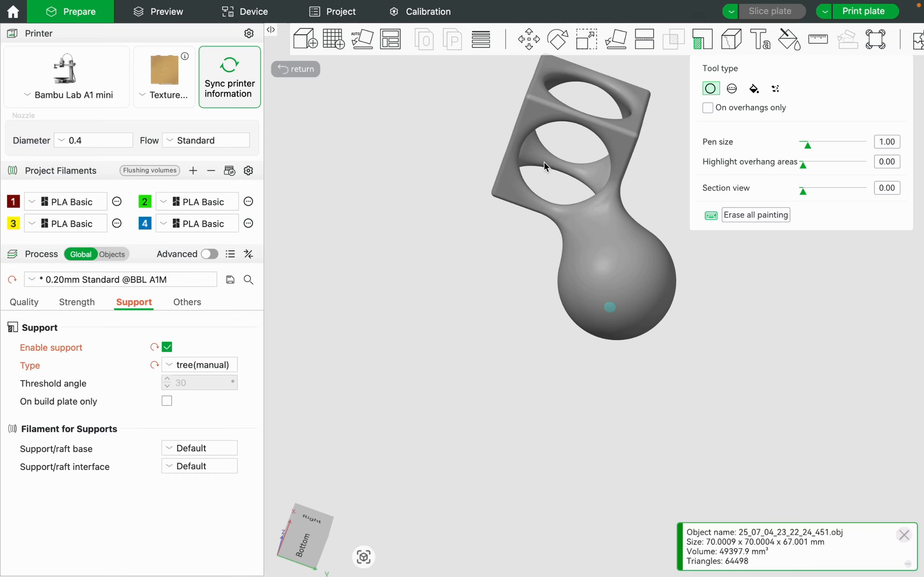
mouse_move(540, 160)
left_mouse_down()
mouse_move(598, 174)
mouse_move(576, 168)
left_mouse_up()
left_click_drag(583, 167, 578, 167)
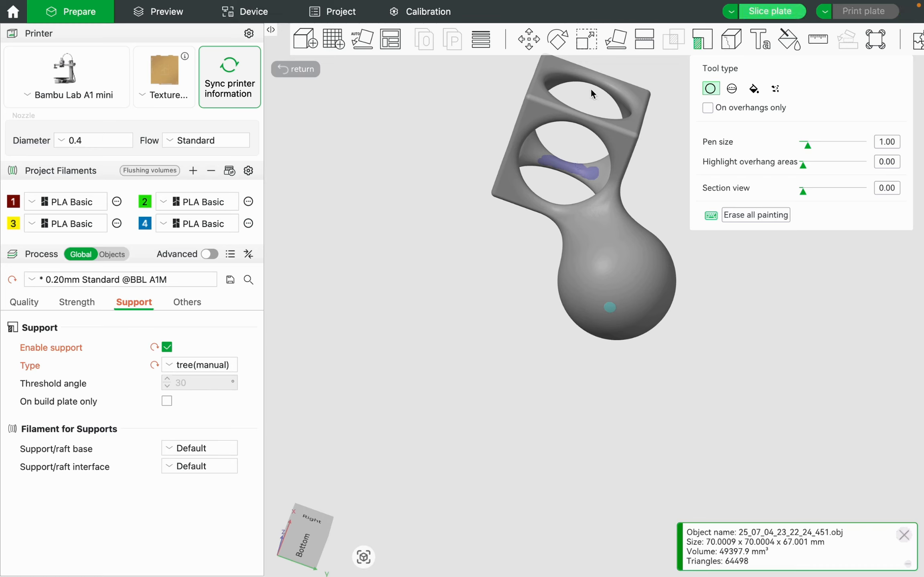
left_click_drag(468, 328, 474, 314)
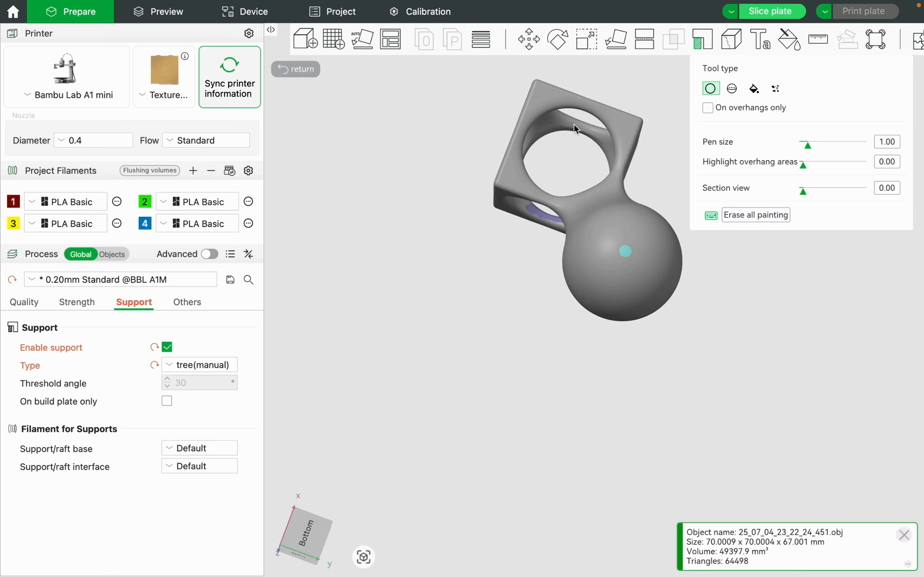
left_click_drag(572, 124, 594, 138)
mouse_move(556, 12)
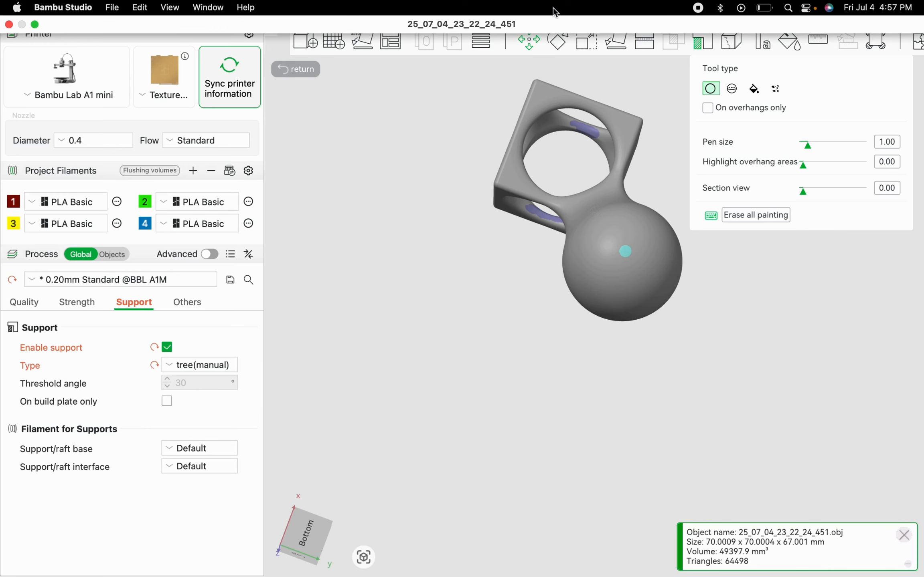
left_click(699, 10)
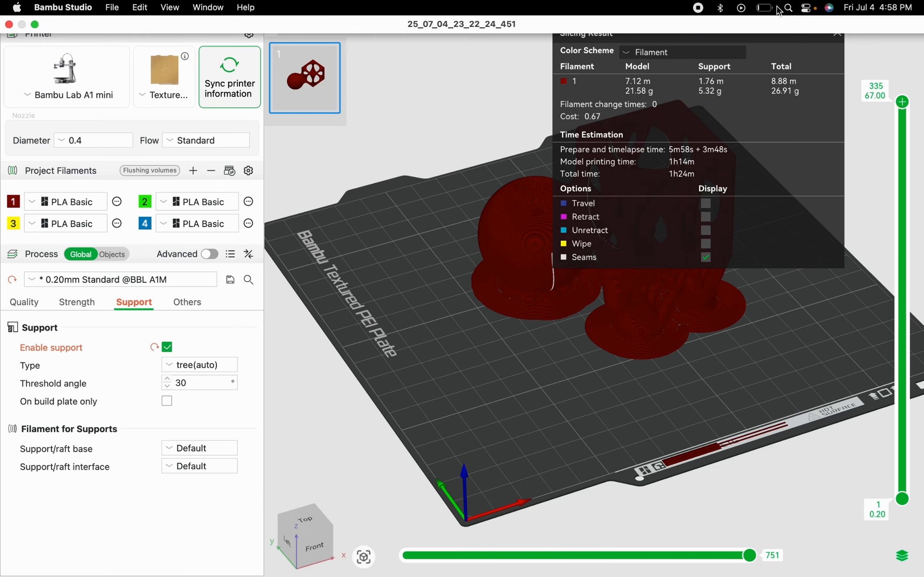
- Examine the tree(auto) supports in the sliced preview from another angle, and return to model preparation
left_click_drag(482, 350, 885, 122)
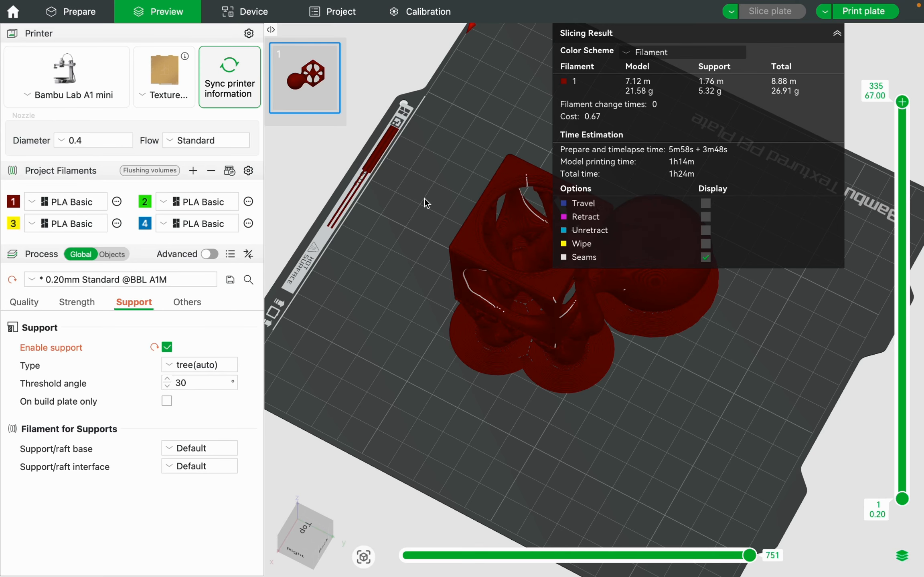
left_click(97, 13)
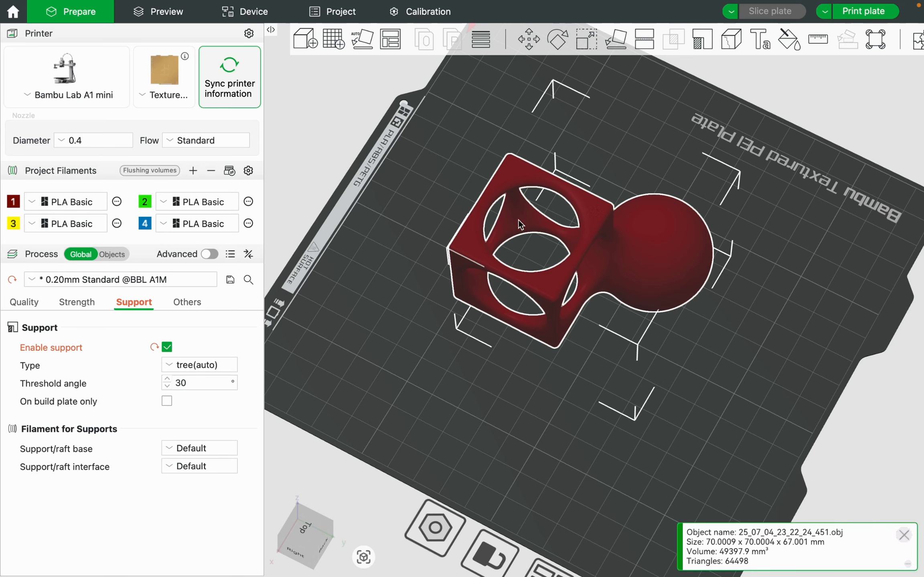
left_click_drag(410, 214, 405, 205)
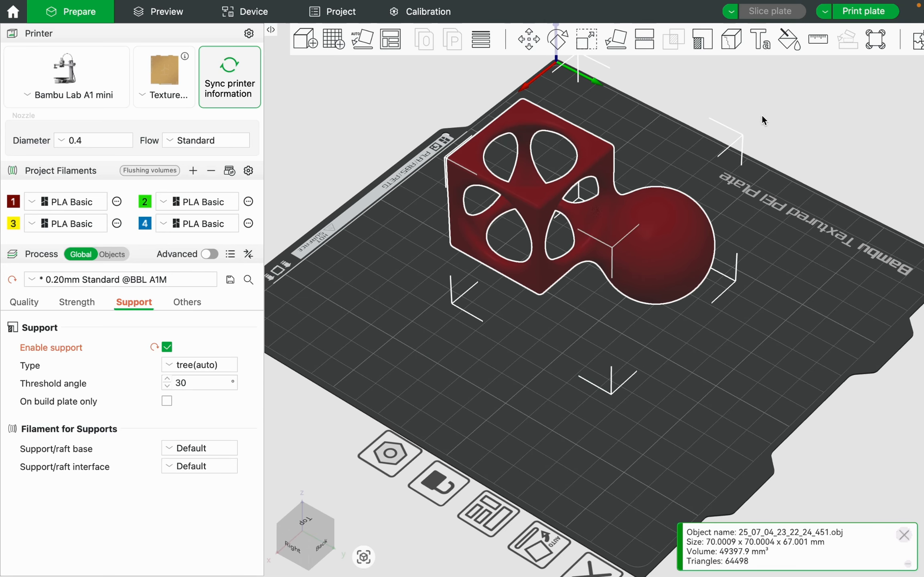
- Colour-paint the ball and the visible faces of the cube with green filament 2, using the circle brush at pen size 8.00
left_click(789, 43)
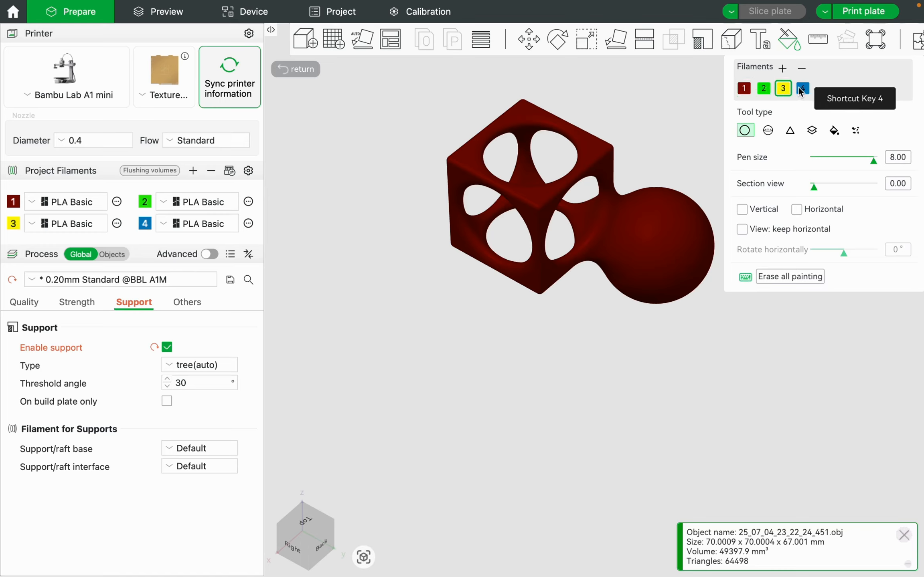
left_click(743, 89)
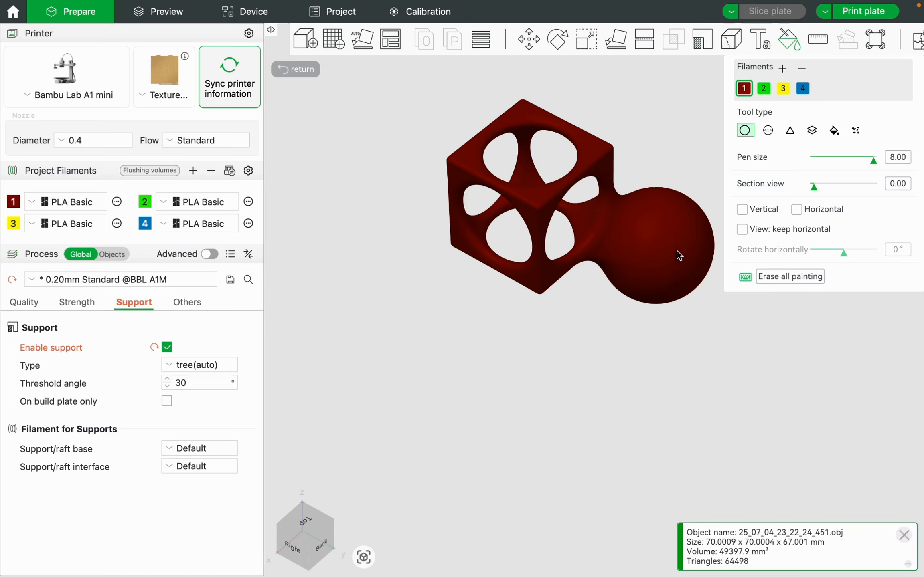
left_click(764, 88)
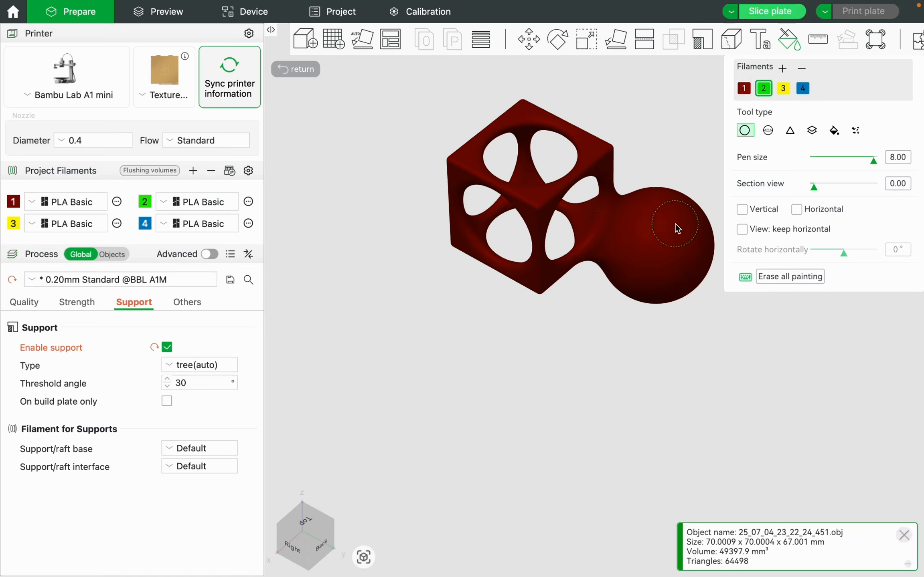
mouse_move(655, 236)
left_mouse_down()
mouse_move(621, 203)
mouse_move(673, 225)
mouse_move(701, 255)
left_mouse_up()
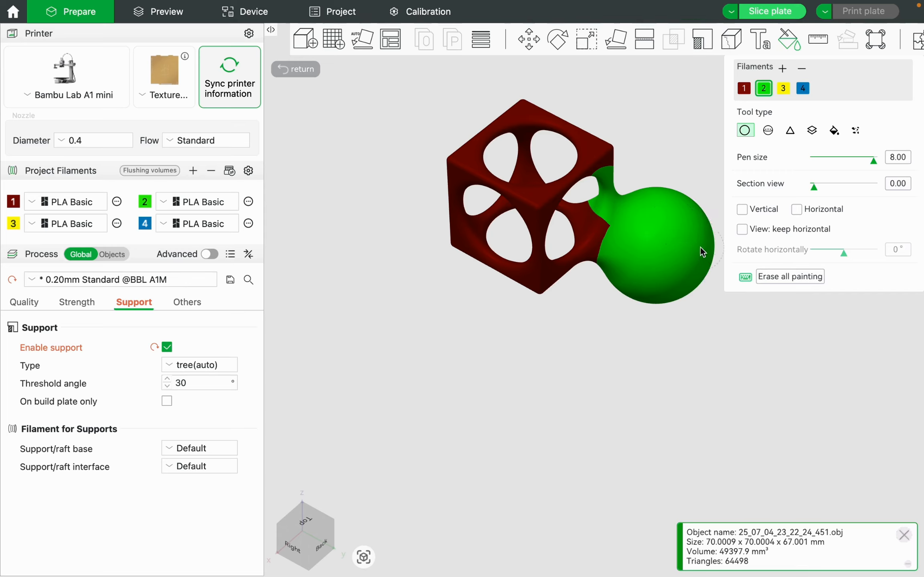
mouse_move(658, 224)
left_mouse_down()
mouse_move(452, 147)
mouse_move(528, 199)
mouse_move(513, 269)
mouse_move(594, 110)
mouse_move(490, 141)
left_mouse_up()
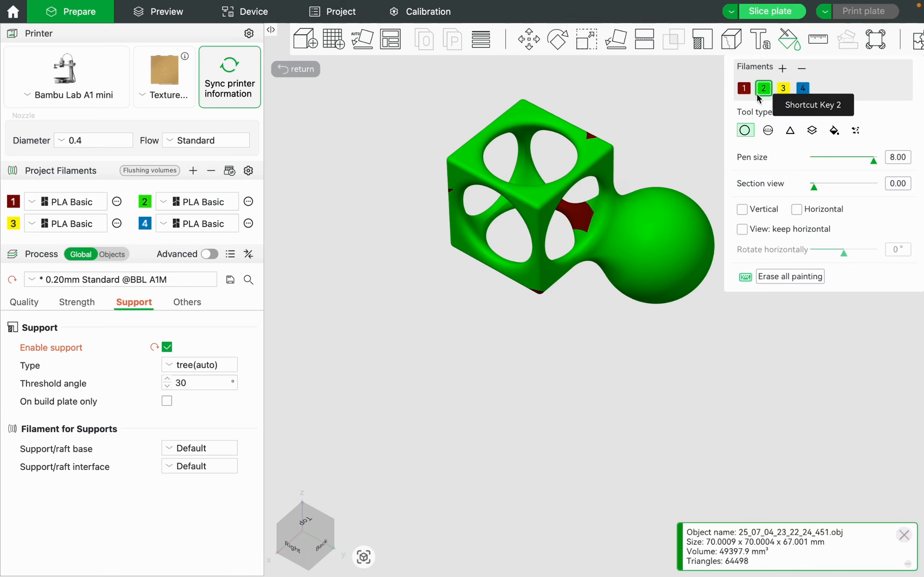
- Paint a dark red patch on the ball with filament 1, using the sphere brush at pen size 8.00
left_click(744, 90)
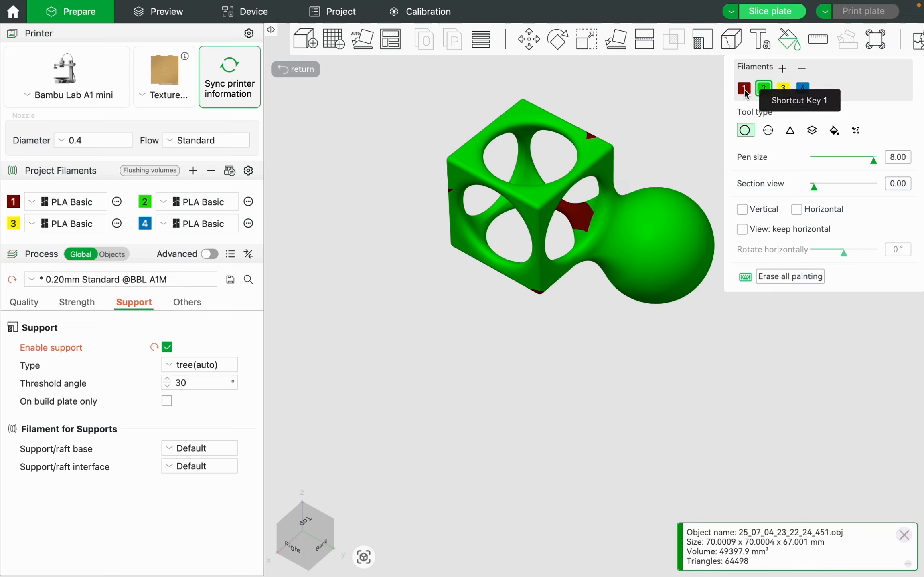
left_click(769, 131)
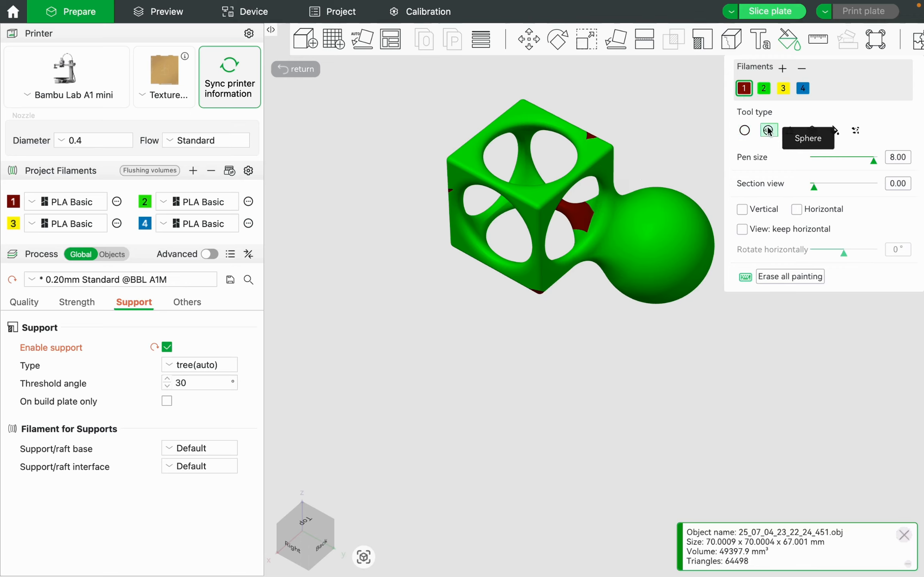
left_click(662, 243)
mouse_move(662, 243)
left_mouse_down()
mouse_move(662, 224)
mouse_move(664, 266)
left_mouse_up()
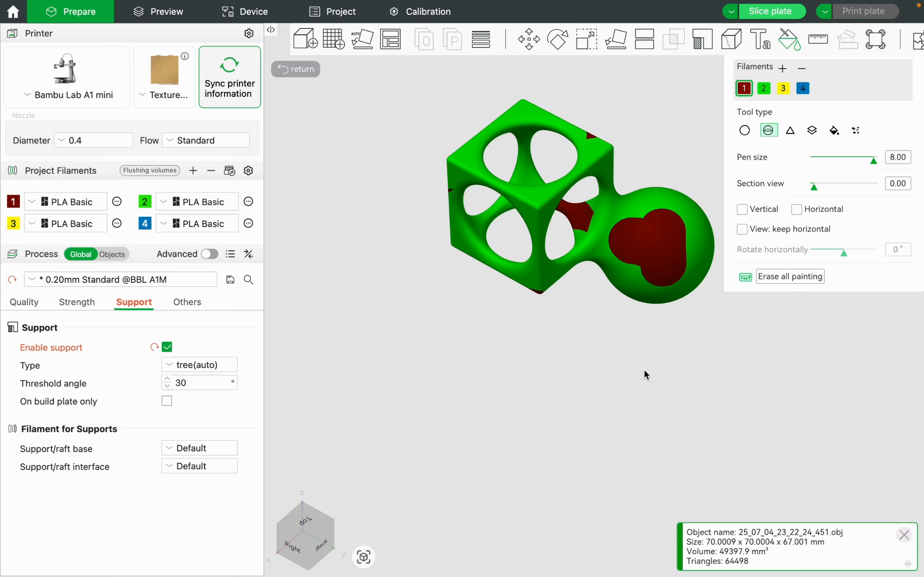
left_click_drag(547, 356, 620, 363)
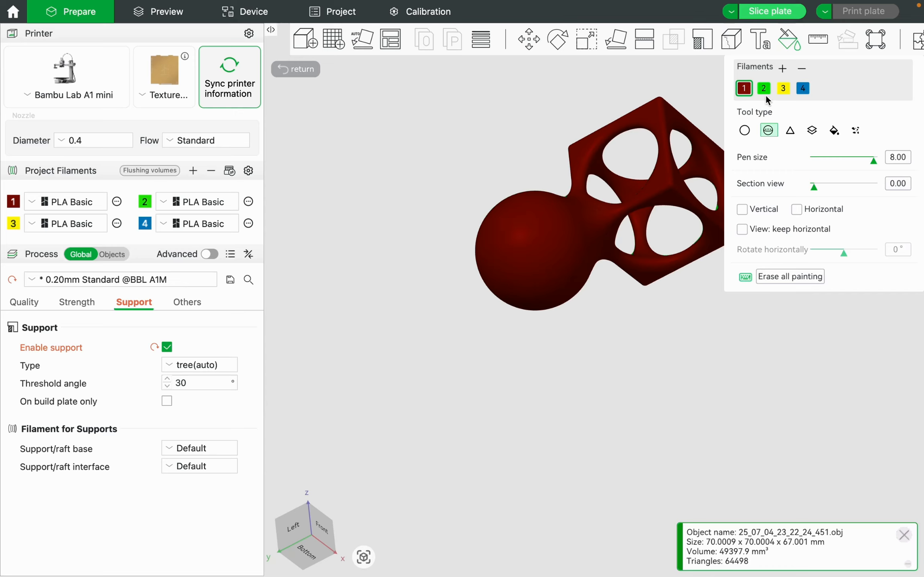
- Paint the ball and its connecting neck yellow with filament 3, using the circle brush at pen size 8.00
left_click(746, 131)
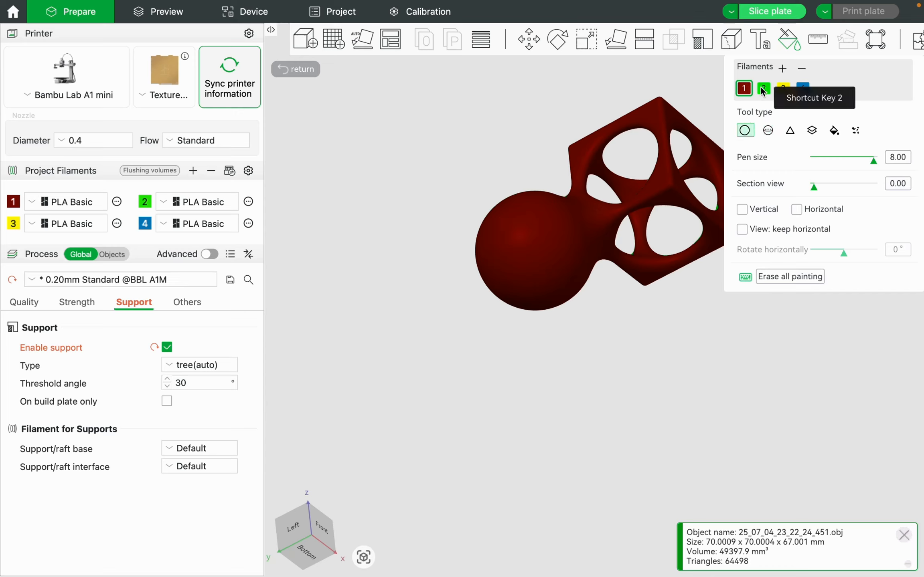
left_click(763, 88)
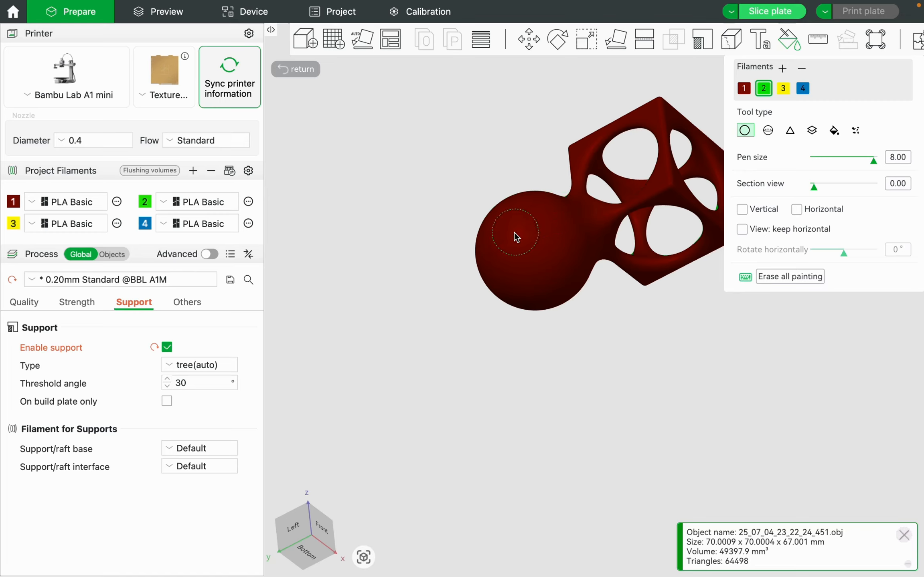
left_click(783, 88)
mouse_move(529, 229)
left_mouse_down()
mouse_move(496, 218)
mouse_move(553, 324)
mouse_move(576, 206)
mouse_move(520, 217)
left_mouse_up()
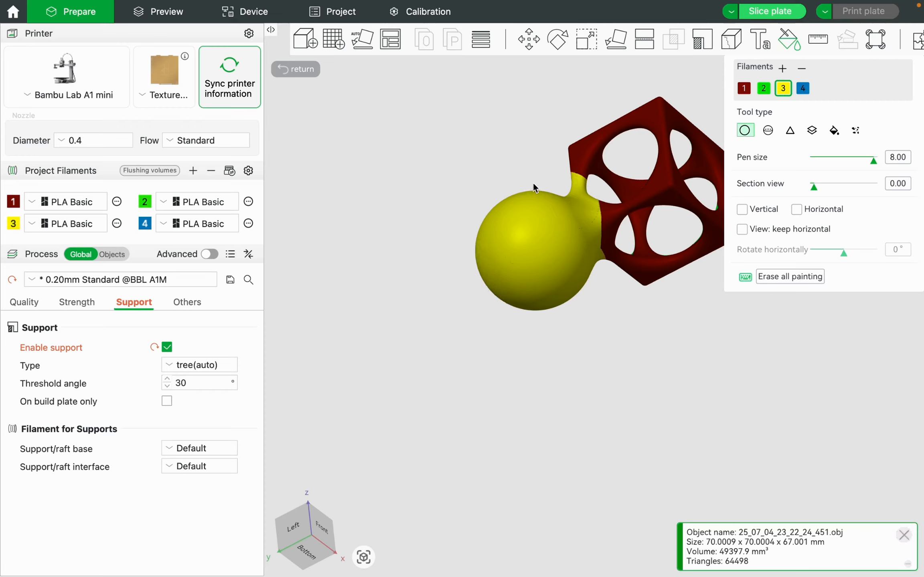
- Try a dark red stroke on the yellow ball with filament 1 and the circle brush, and undo the stroke
left_click(745, 89)
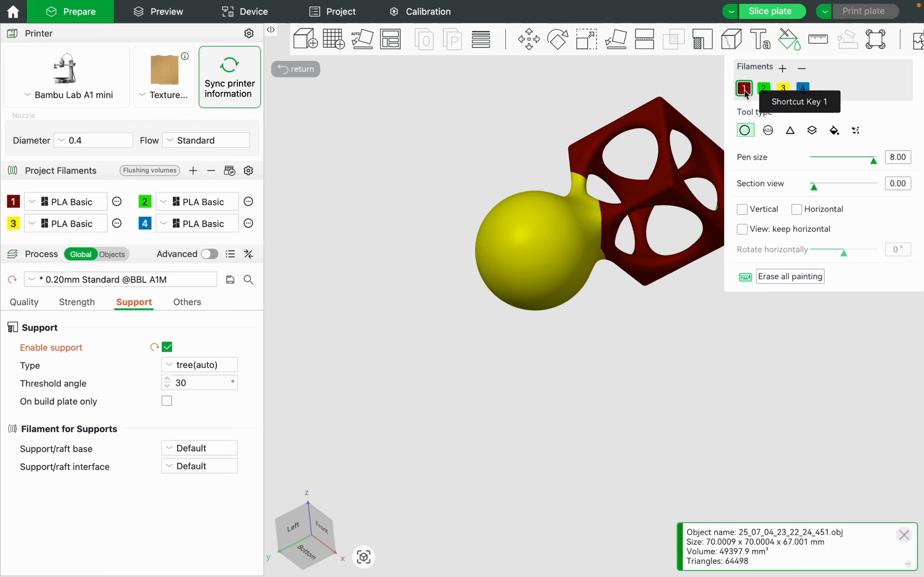
left_click(508, 235)
left_click_drag(510, 239, 526, 275)
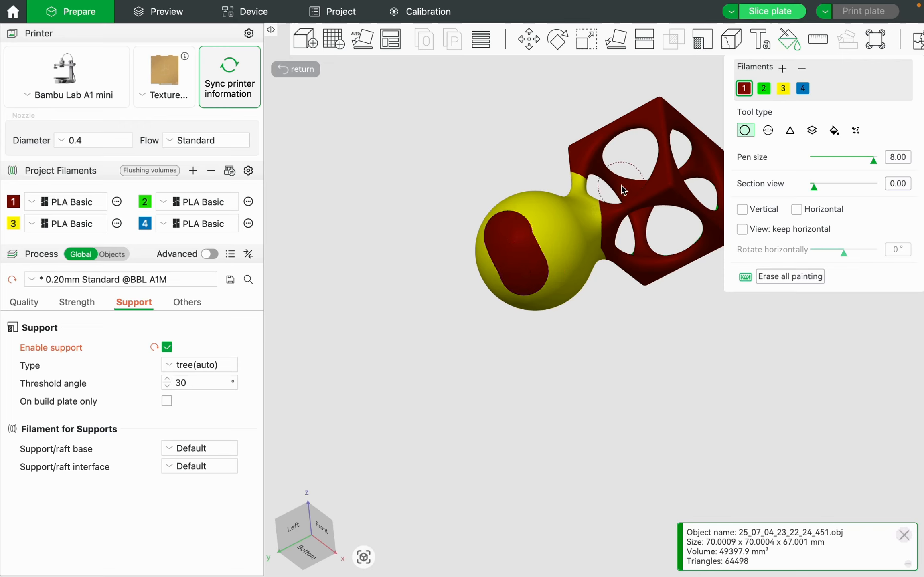
key("ctrl+z")
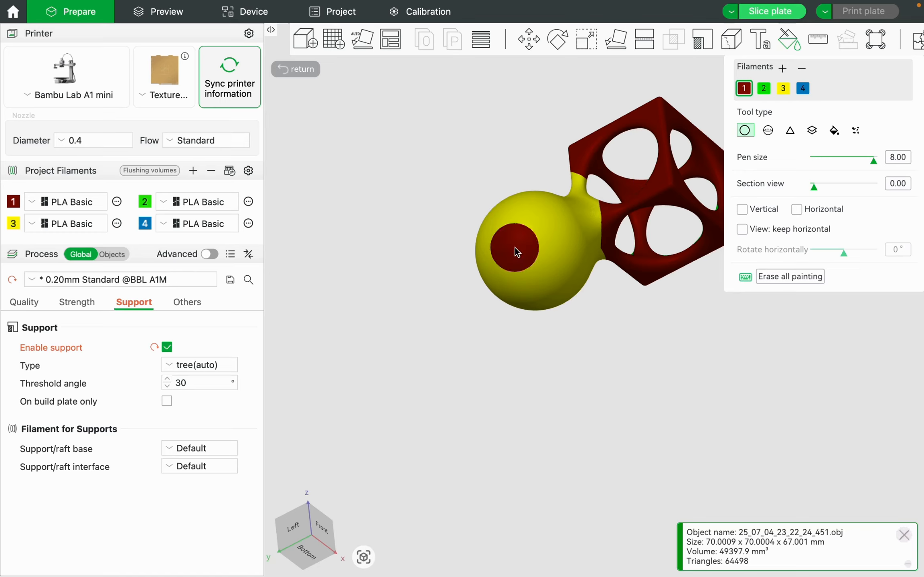
- Paint a second dark red patch on the ball with the sphere brush, and undo both patches
left_click(767, 131)
left_click(558, 249)
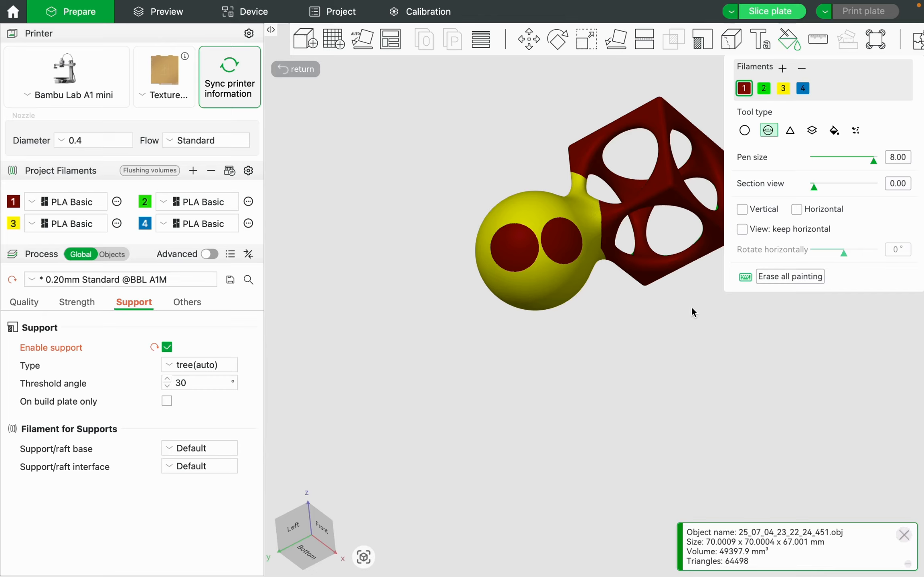
key("ctrl+z")
key("ctrl+z")
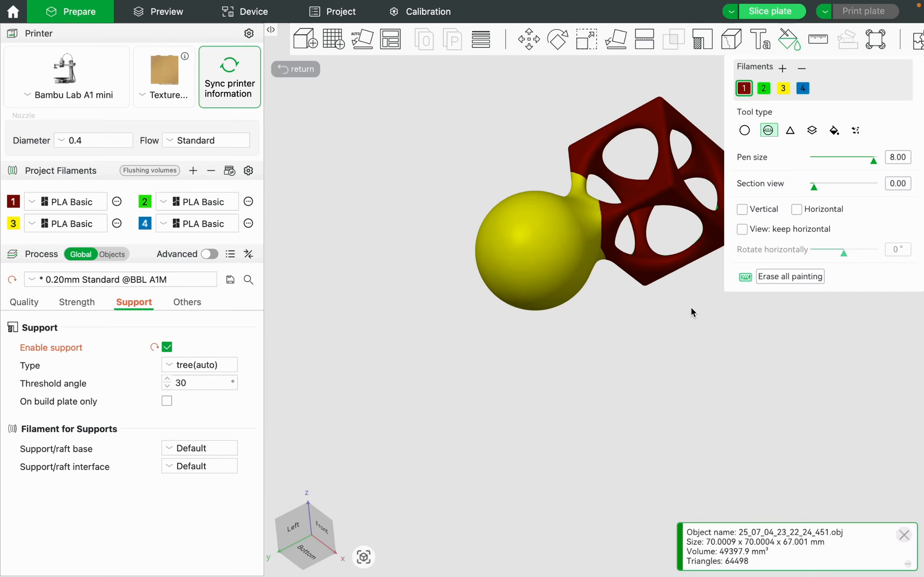
- Paint scattered individual triangles across the yellow ball dark red with filament 1, using the triangle tool
left_click(790, 131)
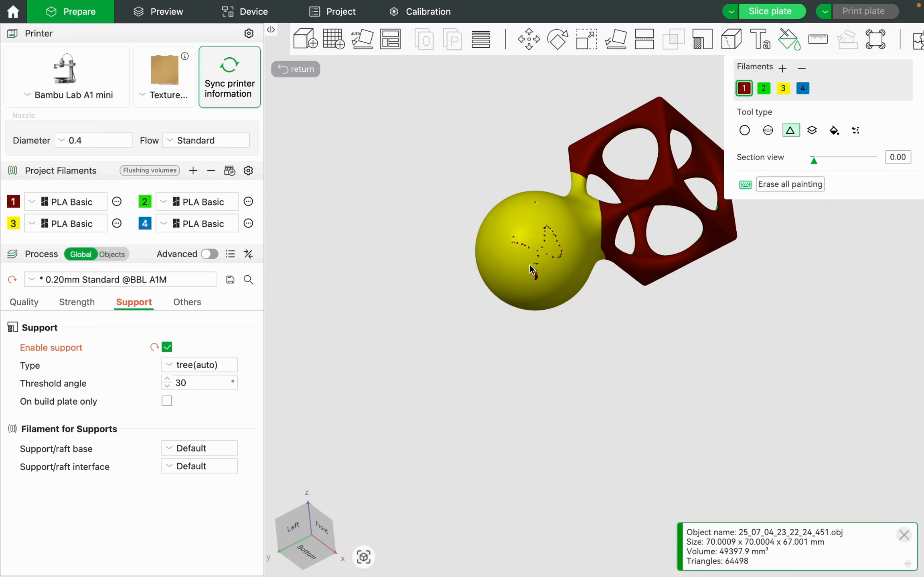
left_click_drag(478, 252, 604, 295)
mouse_move(529, 228)
left_mouse_down()
mouse_move(539, 288)
mouse_move(524, 236)
mouse_move(555, 279)
mouse_move(555, 233)
mouse_move(512, 239)
mouse_move(577, 253)
mouse_move(567, 261)
mouse_move(590, 197)
mouse_move(605, 258)
mouse_move(554, 218)
mouse_move(506, 280)
left_mouse_up()
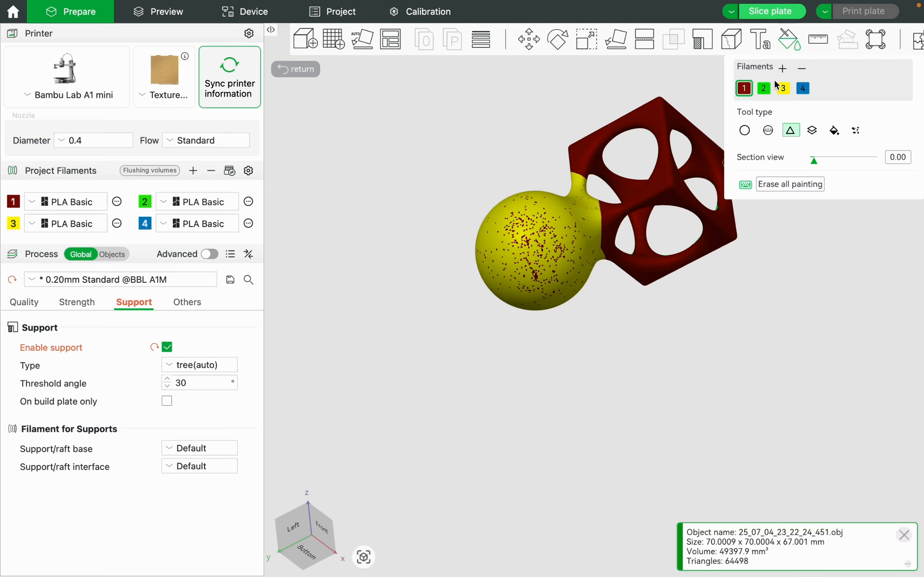
- Try thin green bands on the cube with filament 2 and a height range of 0.20, and undo them
left_click(812, 130)
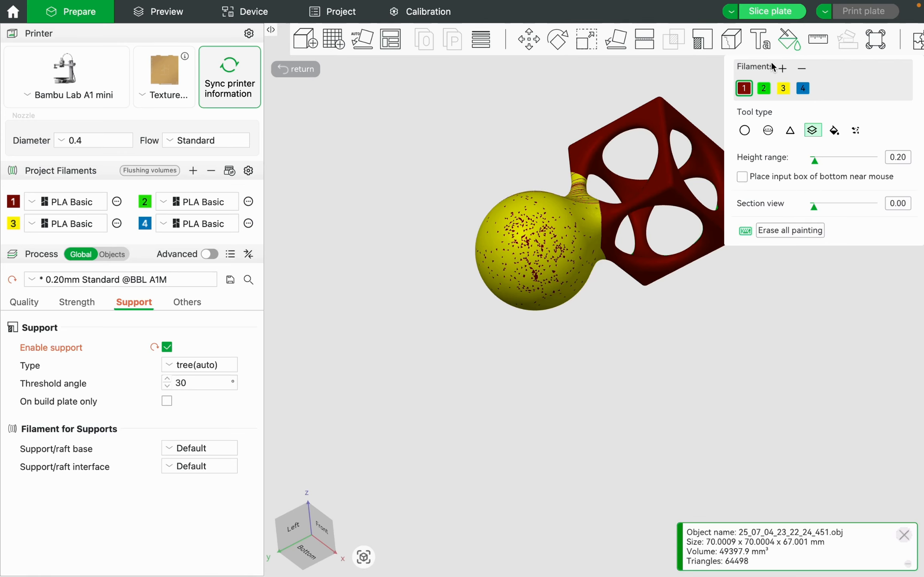
left_click(764, 88)
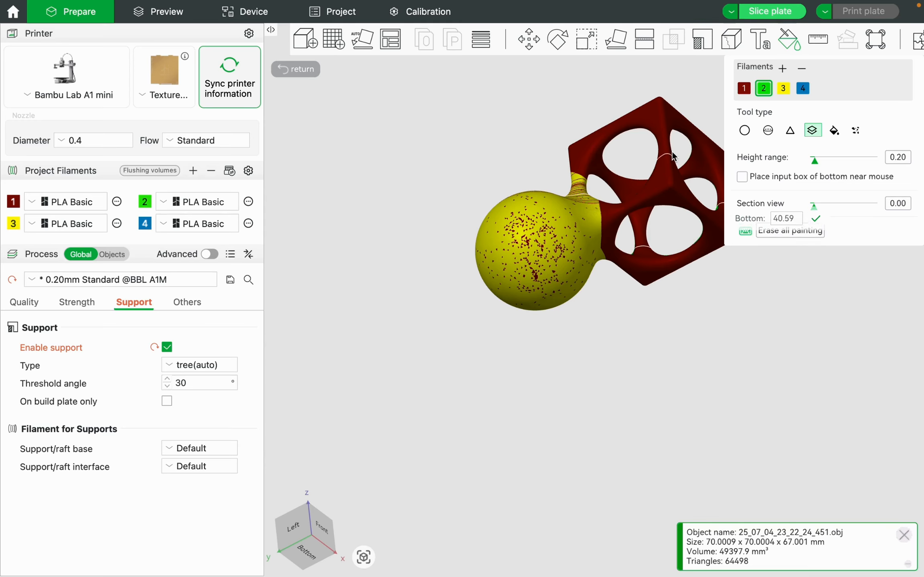
left_click_drag(665, 139, 670, 192)
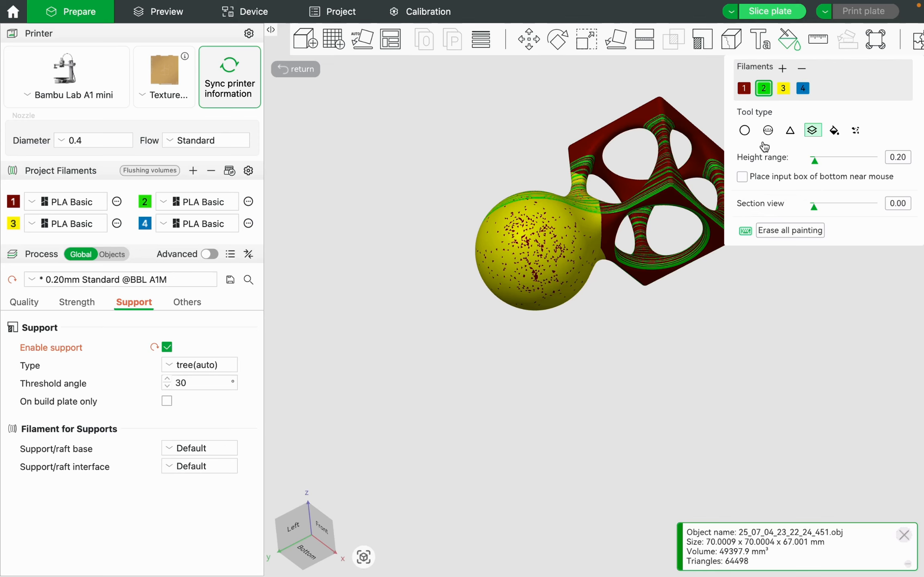
key("super+z")
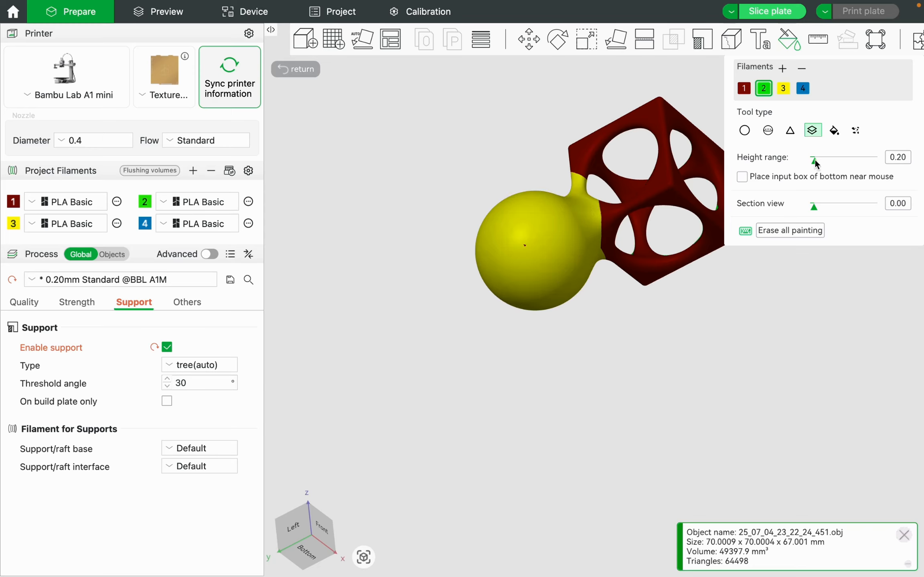
- Paint the entire model green with filament 2 using the height range tool, first at 4.73 and for the rest at 8.00
left_click_drag(815, 160, 849, 160)
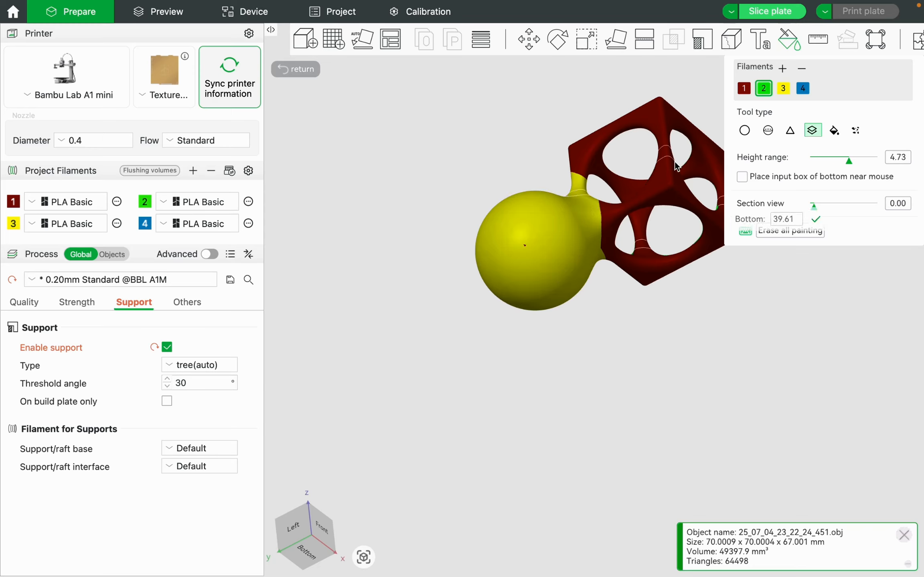
left_click(673, 181)
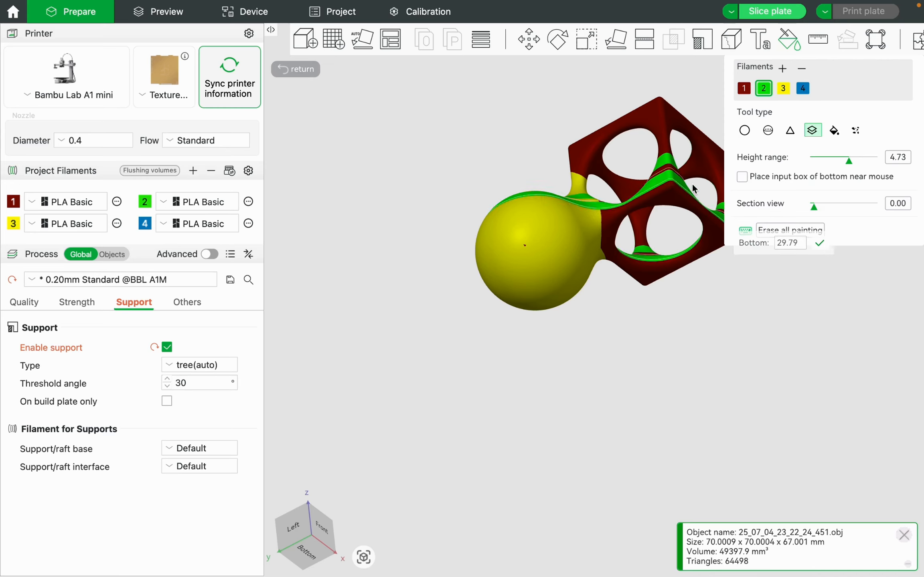
left_click_drag(849, 160, 874, 159)
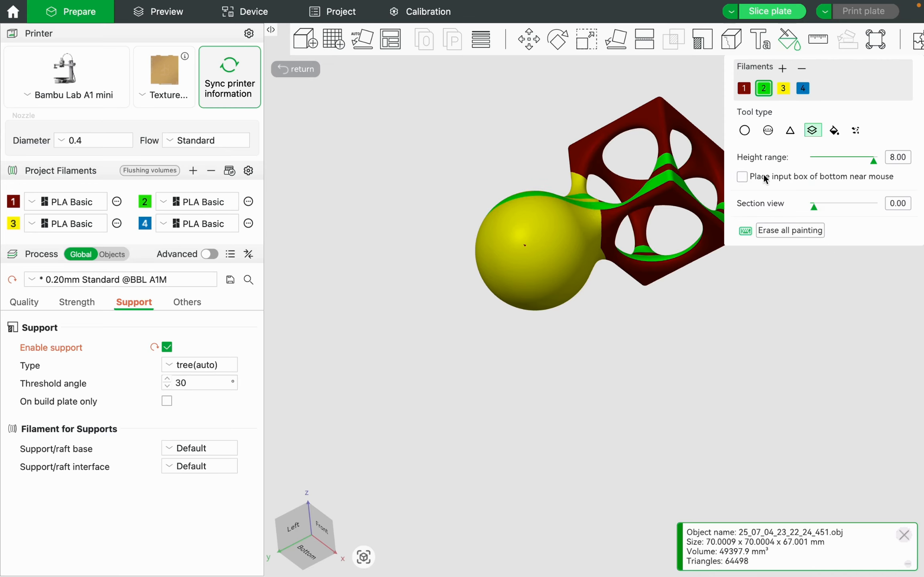
left_click(663, 121)
left_click(664, 142)
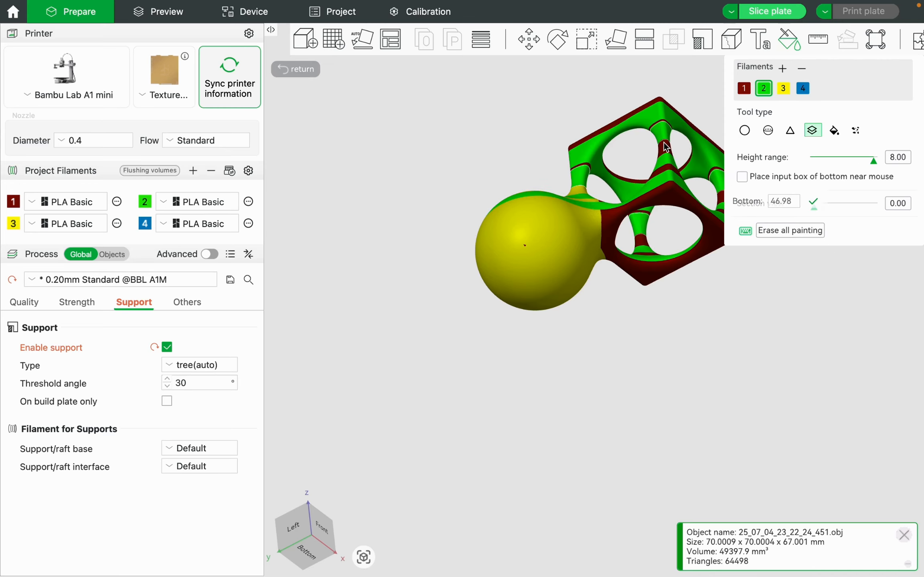
mouse_move(664, 142)
left_mouse_down()
mouse_move(664, 212)
mouse_move(560, 260)
mouse_move(501, 230)
mouse_move(644, 187)
left_mouse_up()
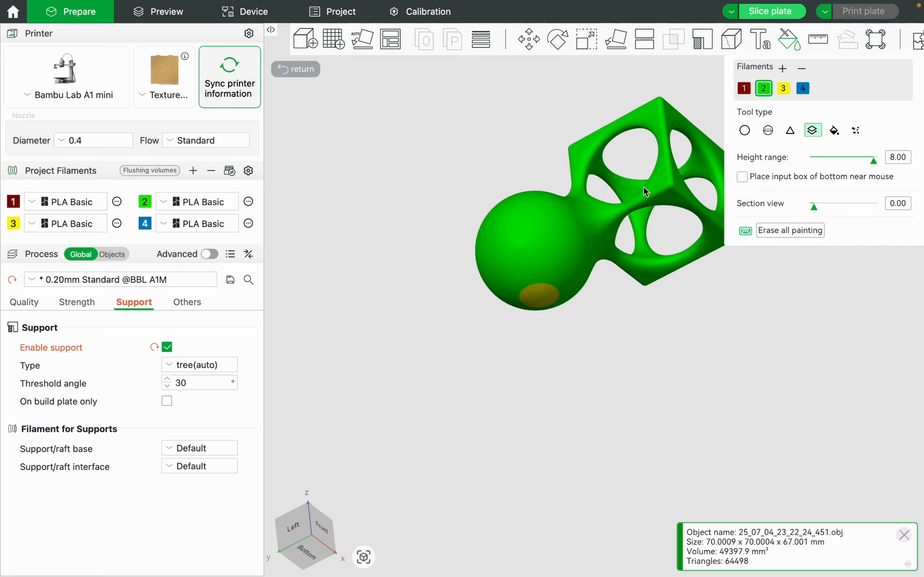
left_click(540, 303)
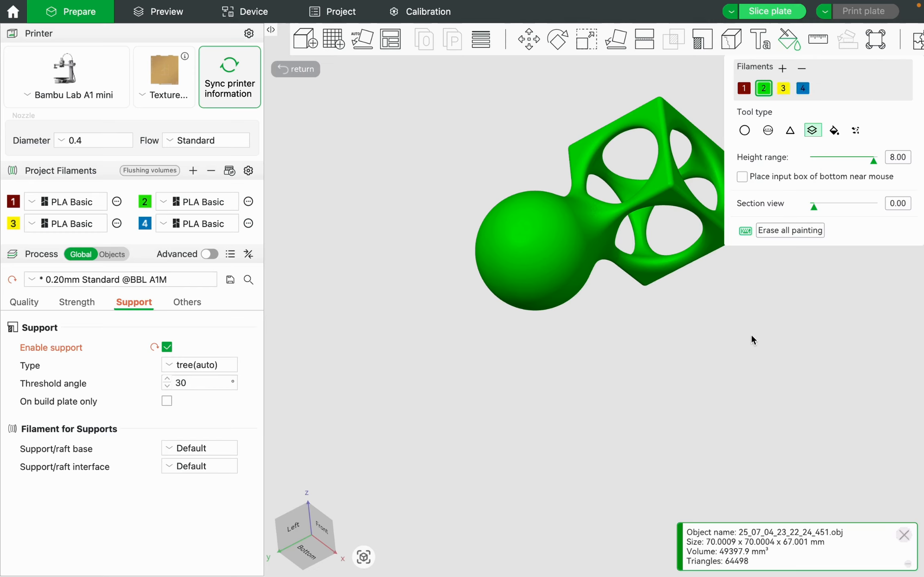
- Erase all colour painting from the model and slice the plate
left_click(794, 231)
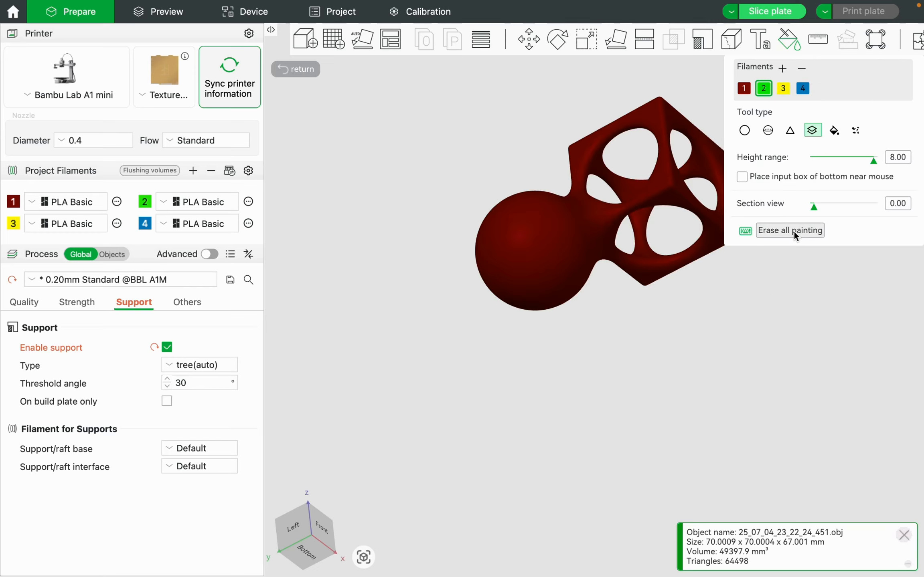
left_click_drag(718, 331, 752, 361)
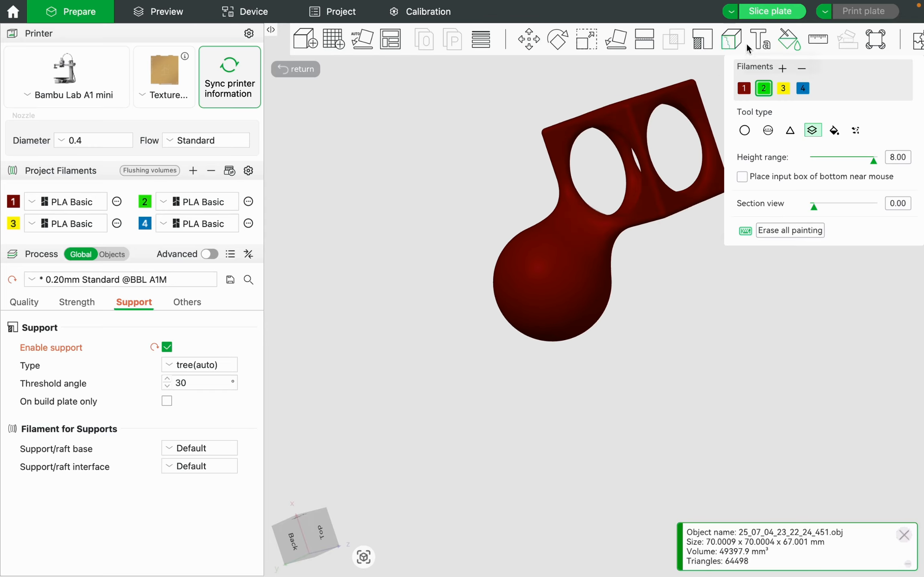
left_click(771, 12)
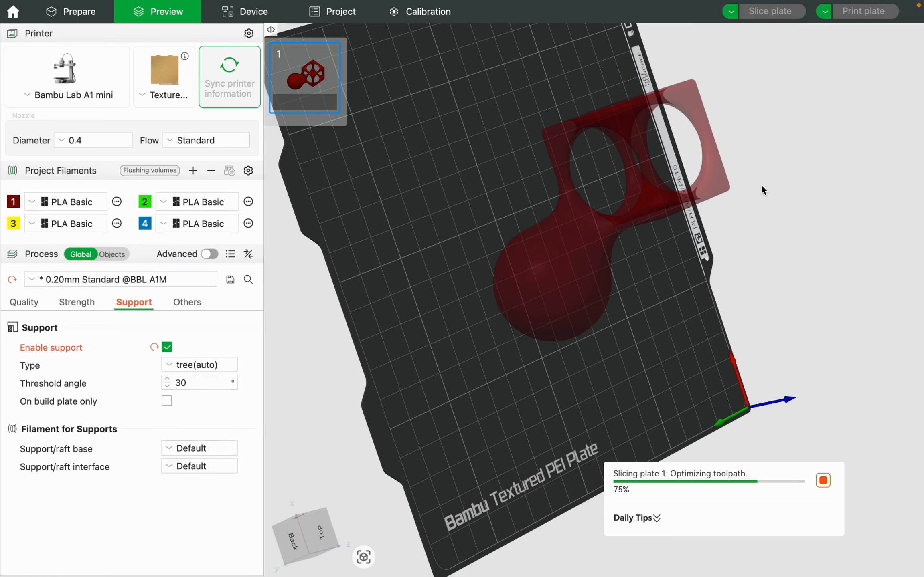
mouse_move(761, 186)
left_mouse_down()
mouse_move(746, 172)
mouse_move(752, 207)
mouse_move(768, 214)
mouse_move(750, 186)
mouse_move(778, 203)
mouse_move(767, 200)
mouse_move(768, 182)
left_mouse_up()
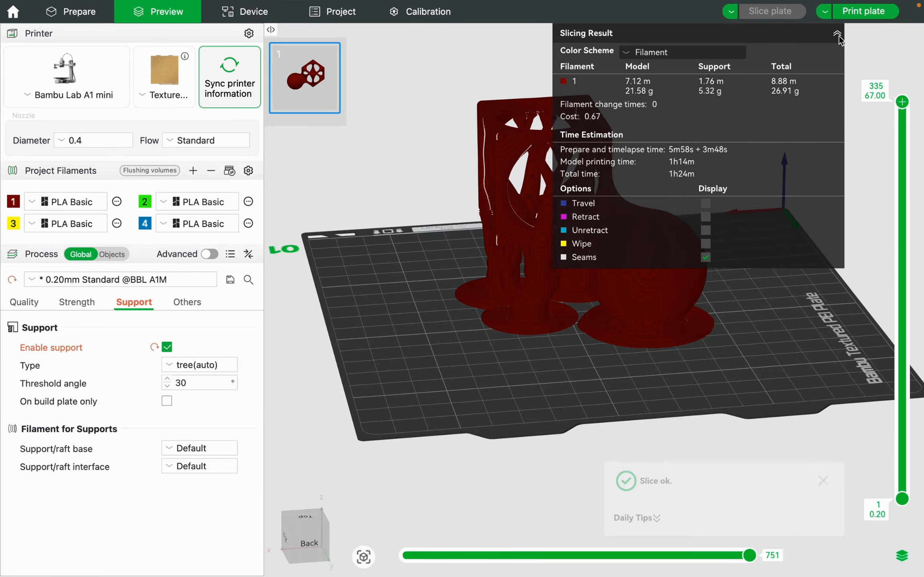
- View the print job settings for the sliced plate, and close them without sending the job
left_click(861, 11)
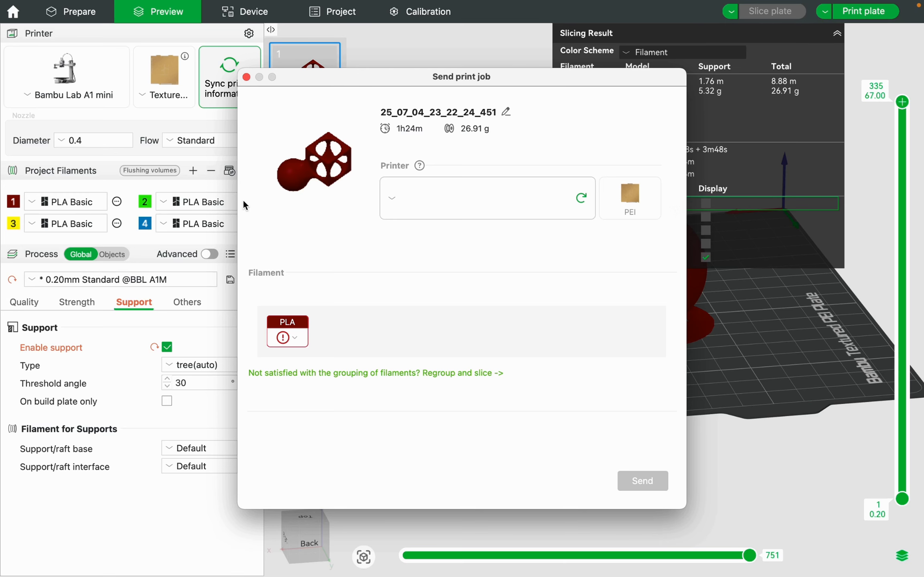
left_click(246, 77)
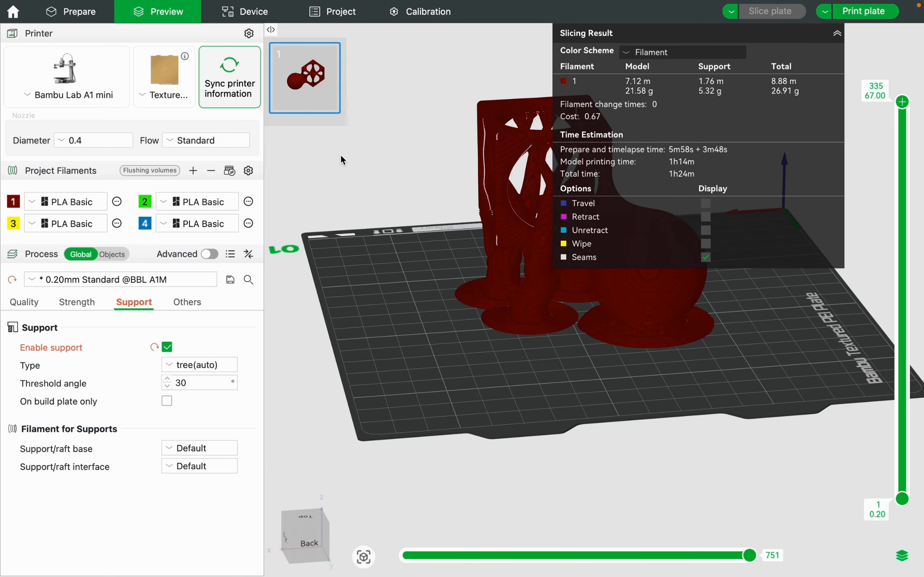
- Look over the home page and the printer device status page, and return to the sliced preview to view the model from another angle
left_click(13, 12)
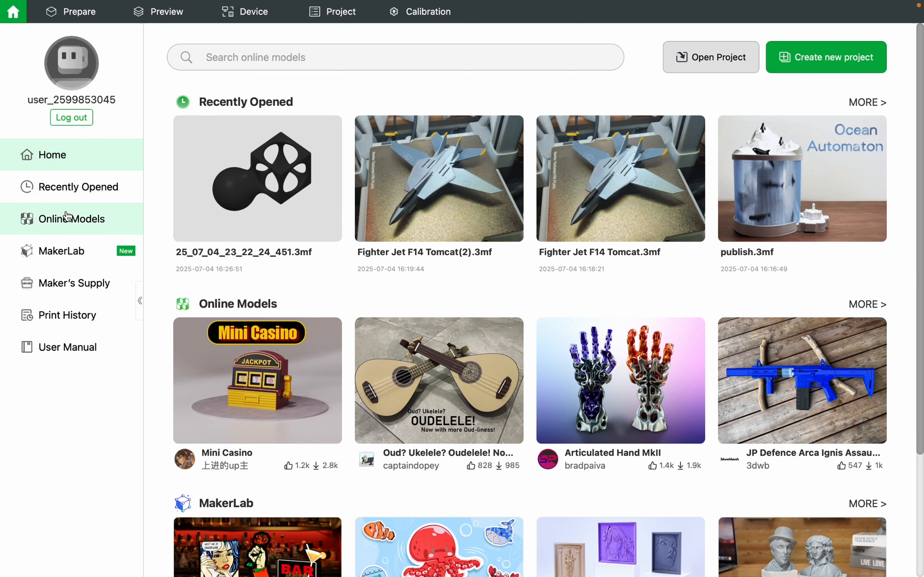
left_click(268, 14)
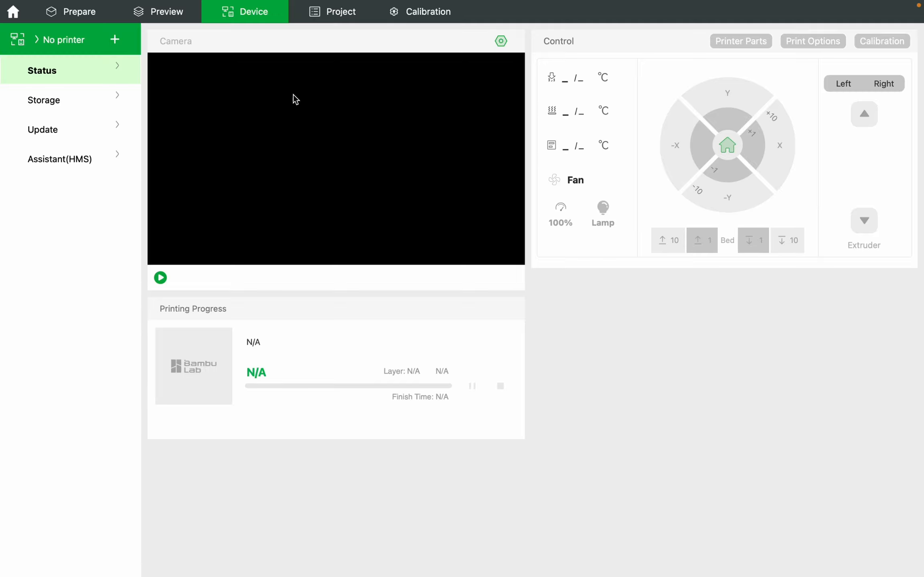
left_click(160, 16)
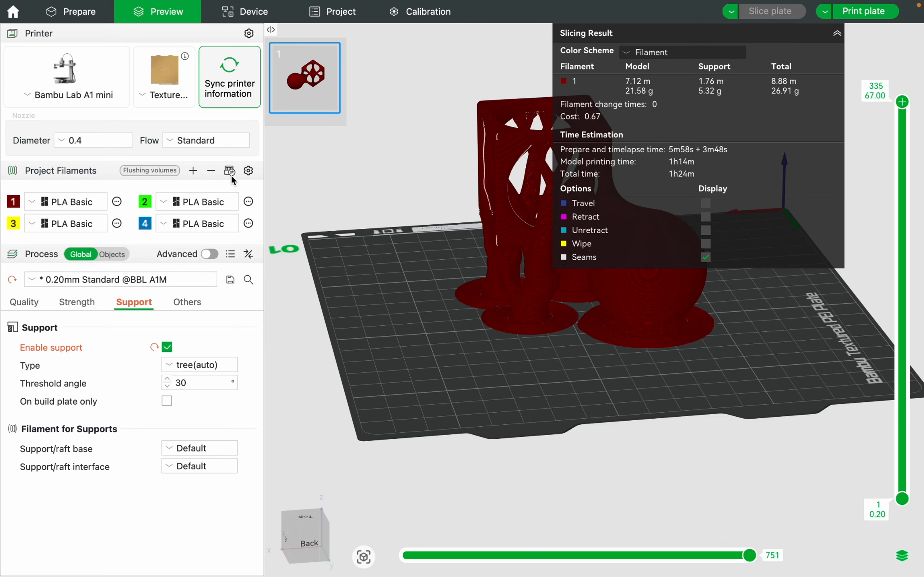
left_click_drag(477, 344, 443, 351)
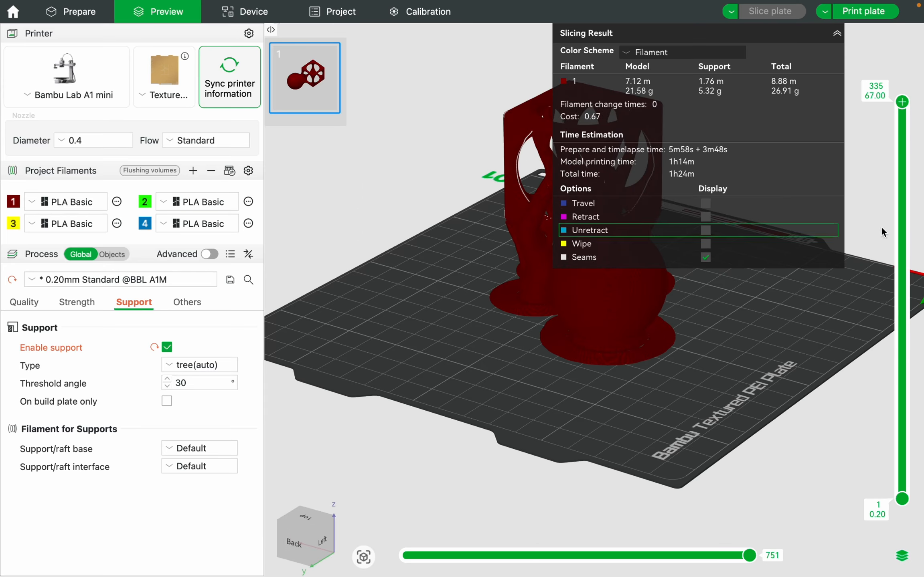